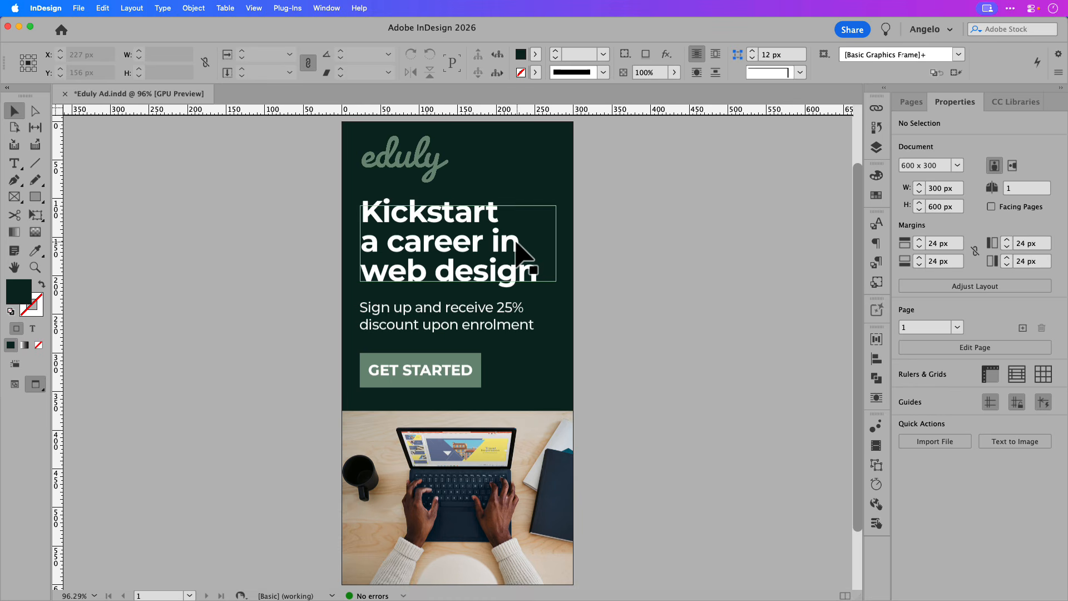
Step: Examine the headline, discount text and GET STARTED button frames of the ad one after another
left_click(518, 253)
left_click(478, 316)
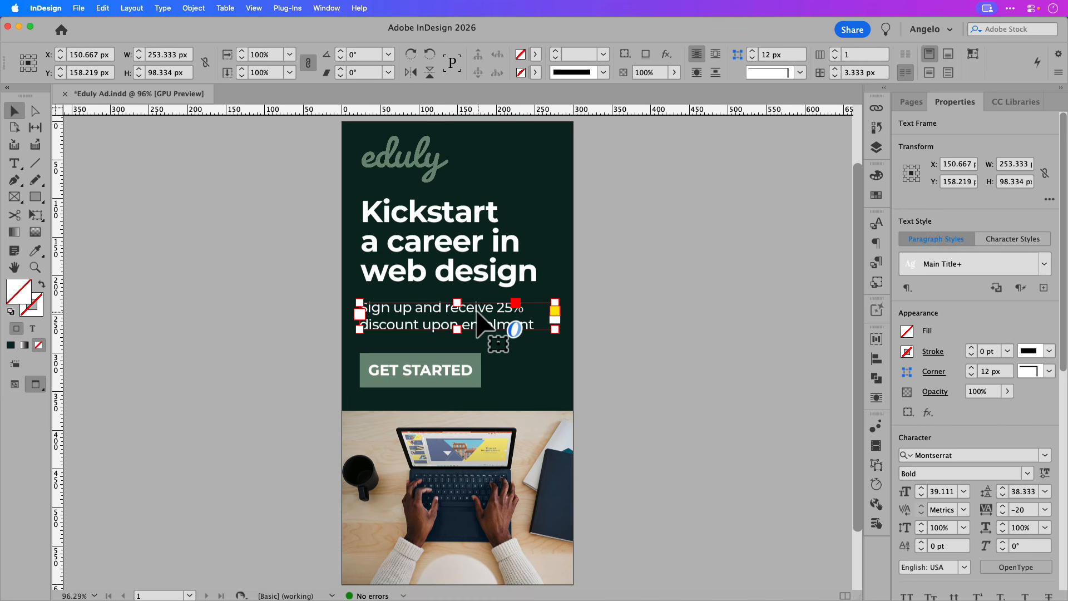
left_click(468, 374)
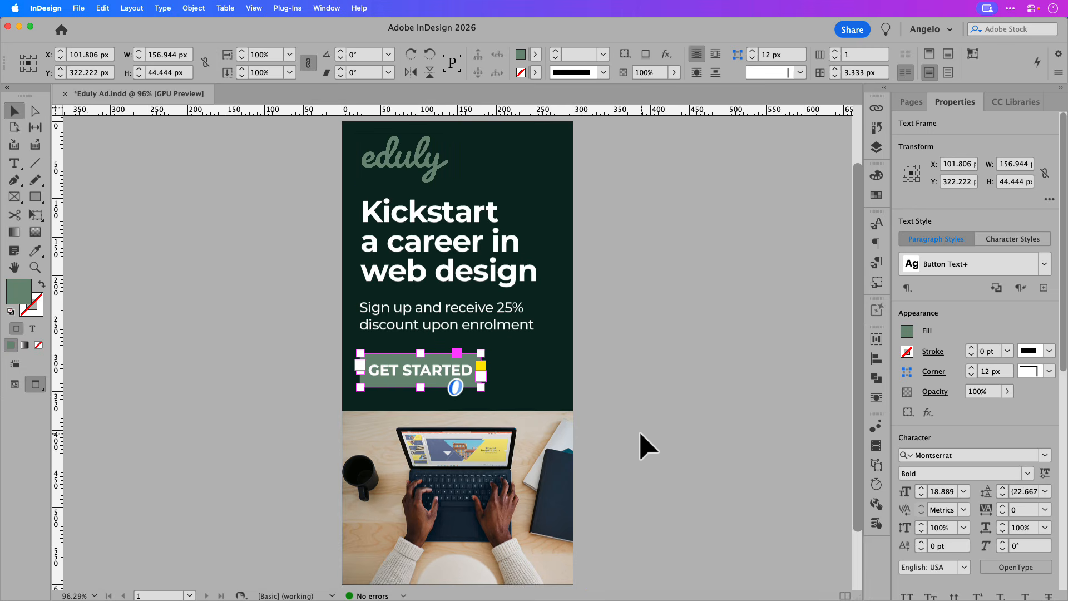
left_click(648, 445)
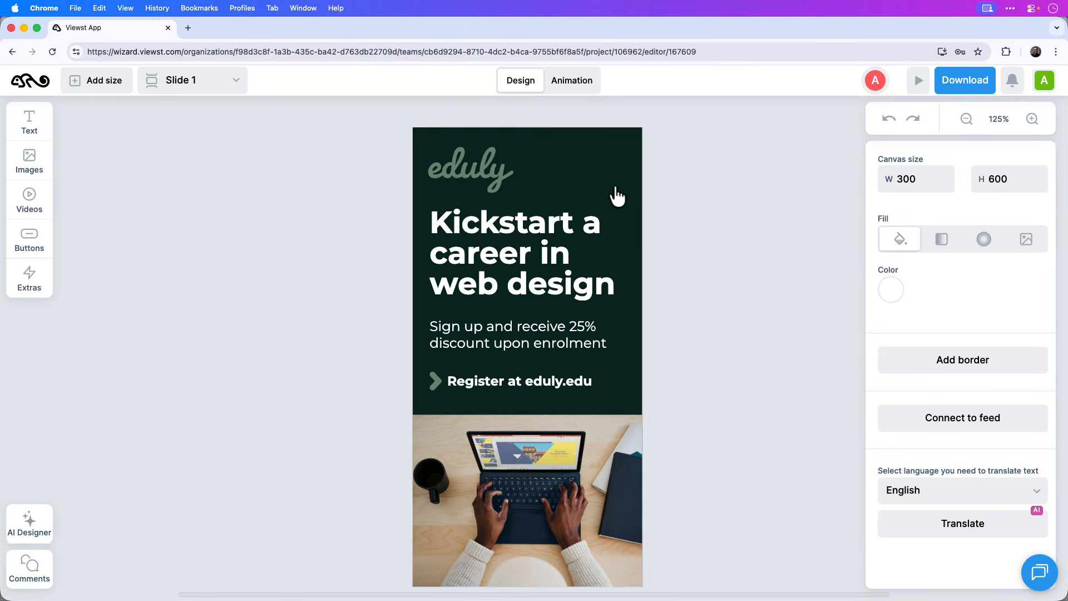
Step: In Viewst, start adding sizes to the ad and define a custom desktop size of 261 × 342
left_click(119, 92)
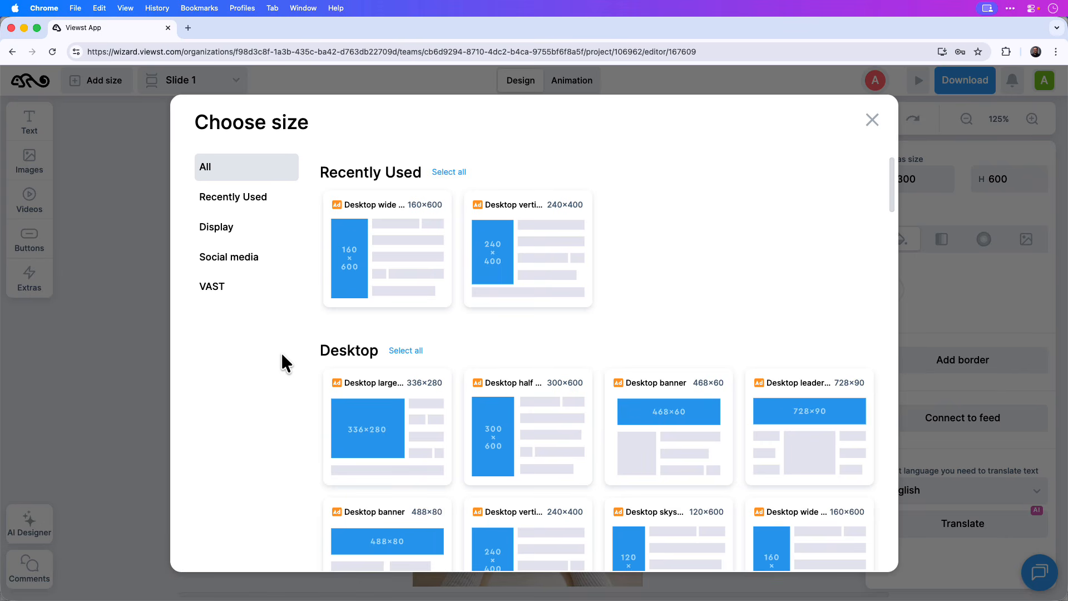
scroll(628, 303, "down", 5)
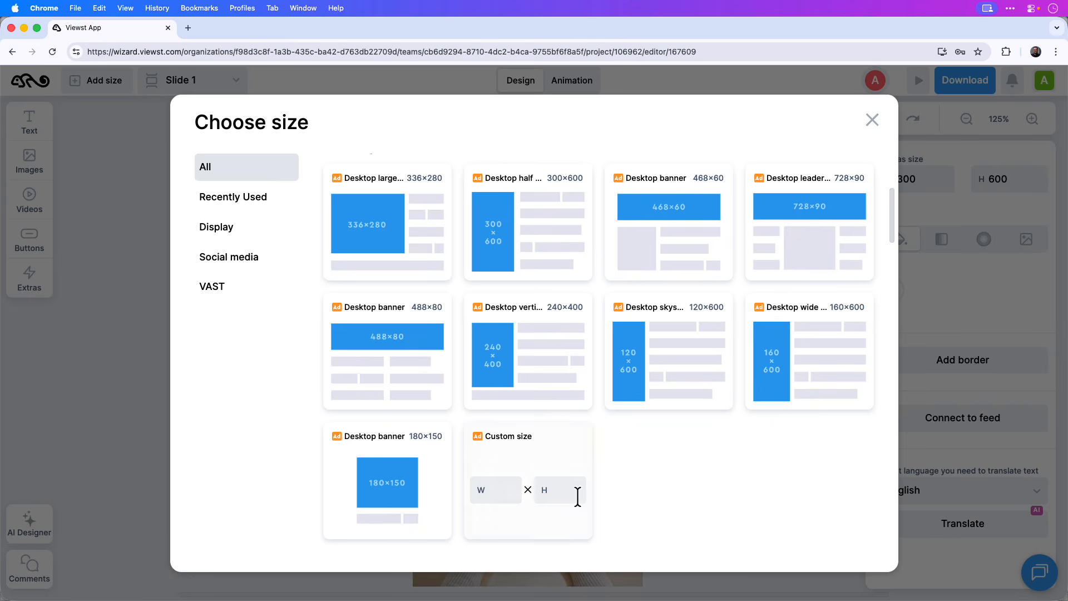
left_click(497, 492)
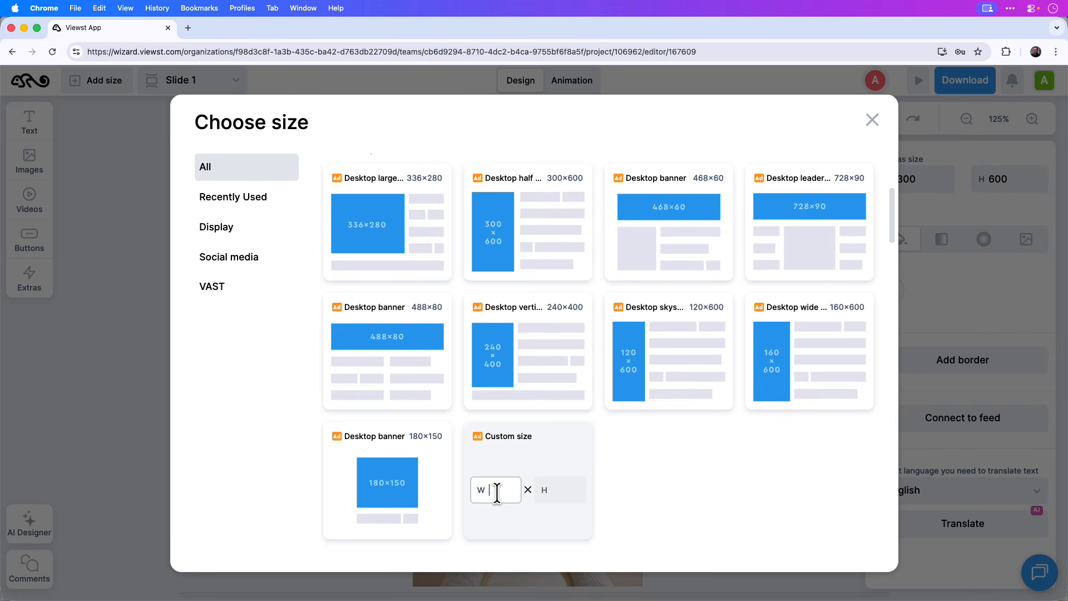
type("261")
left_click(558, 489)
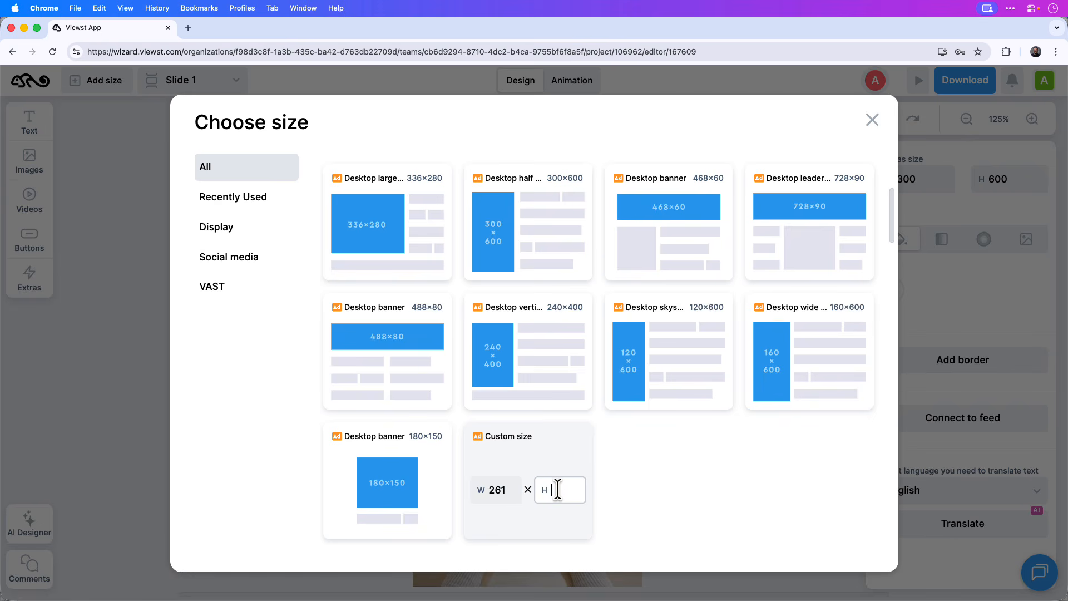
type("342")
key("Return")
Step: Define a second custom desktop size of 270 × 702 and create both chosen sizes
scroll(559, 496, "down", 4)
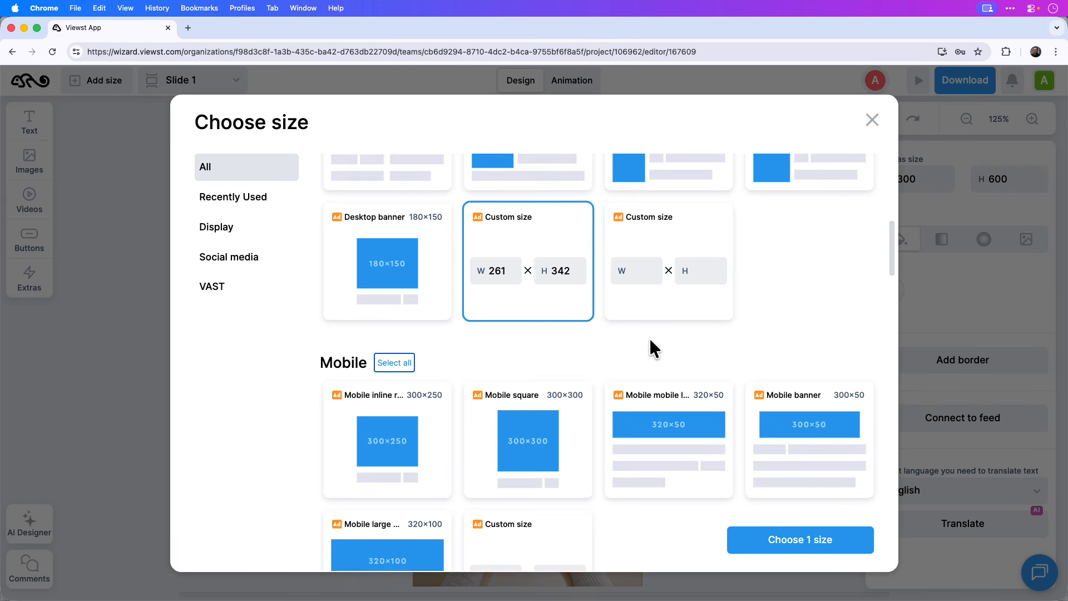
left_click(637, 271)
type("270")
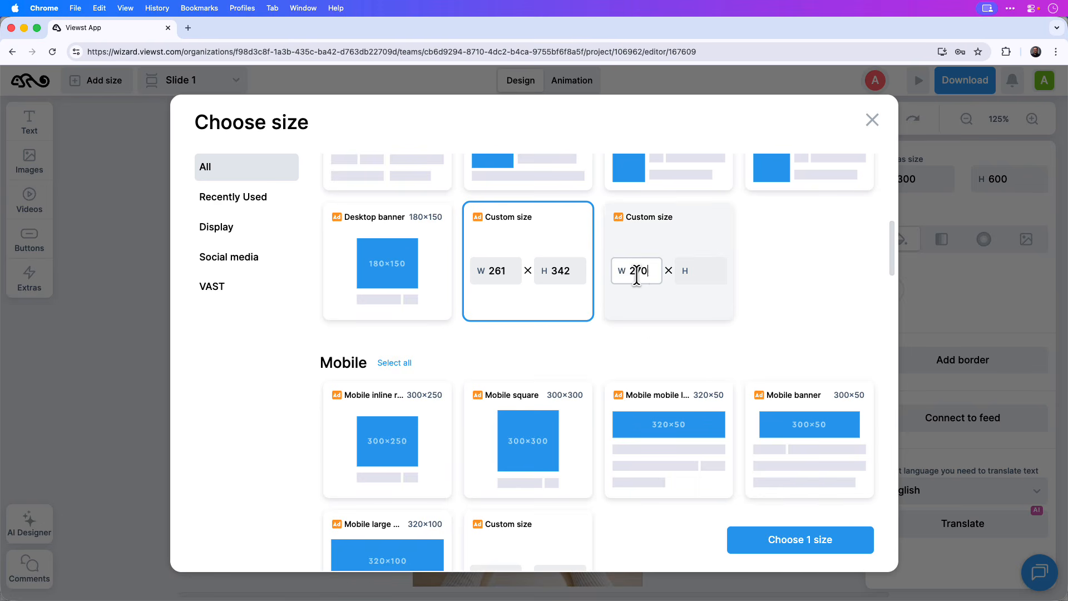
left_click(685, 271)
type("702")
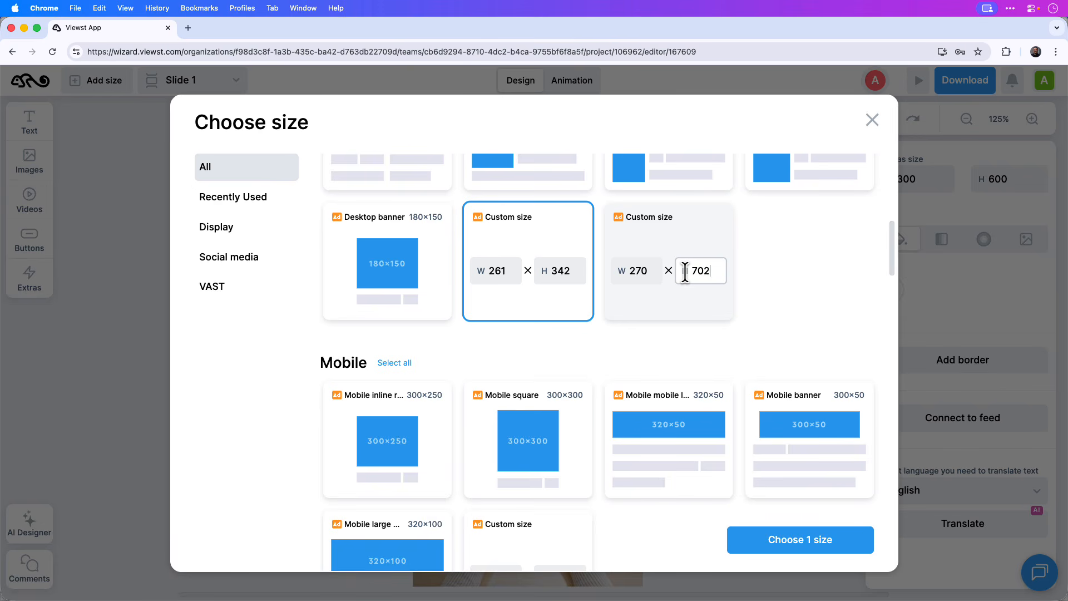
key("Tab")
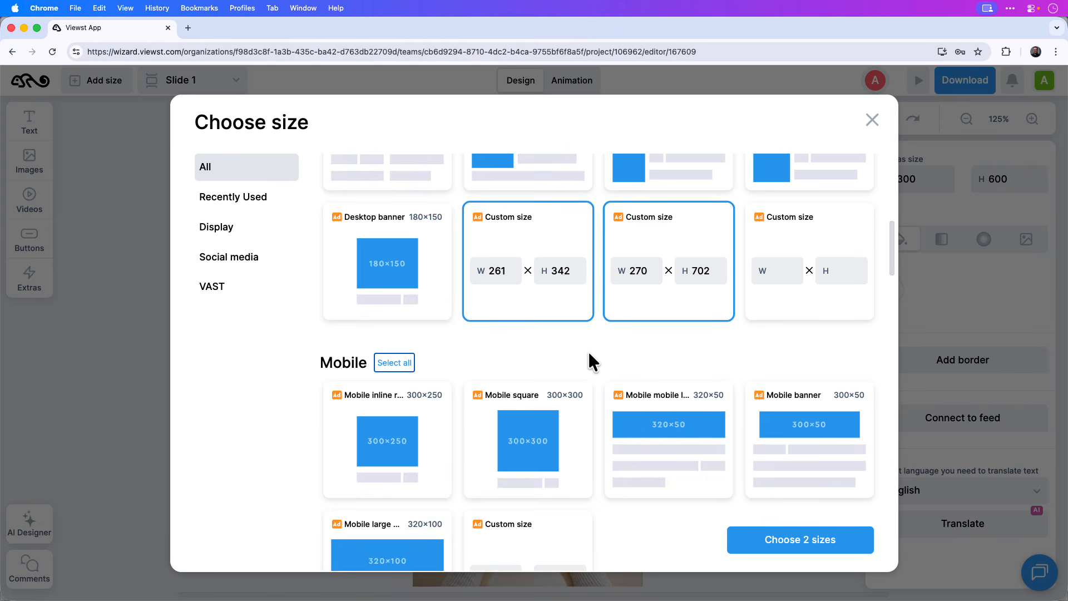
left_click(810, 550)
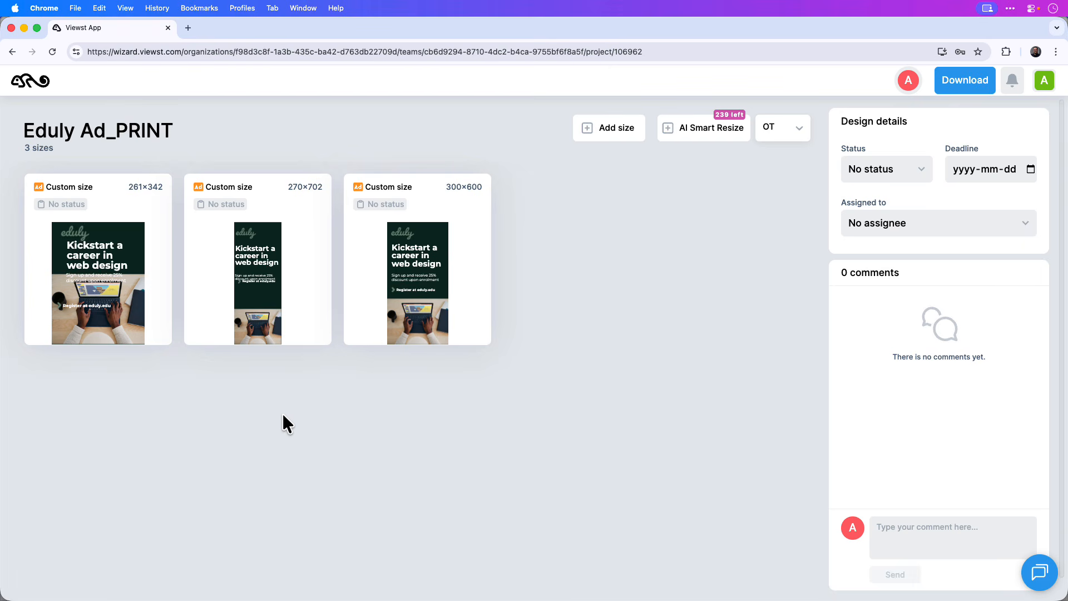
Step: Open the 261×342 version for editing, set the dark green background's height to 342 and centre it vertically on the canvas
mouse_move(118, 334)
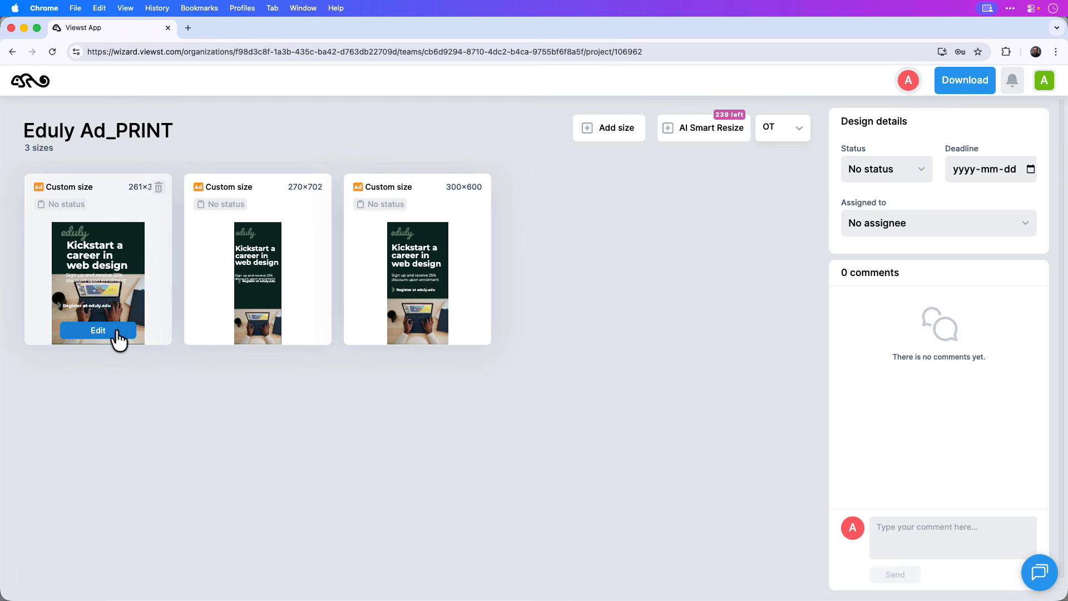
left_click(98, 330)
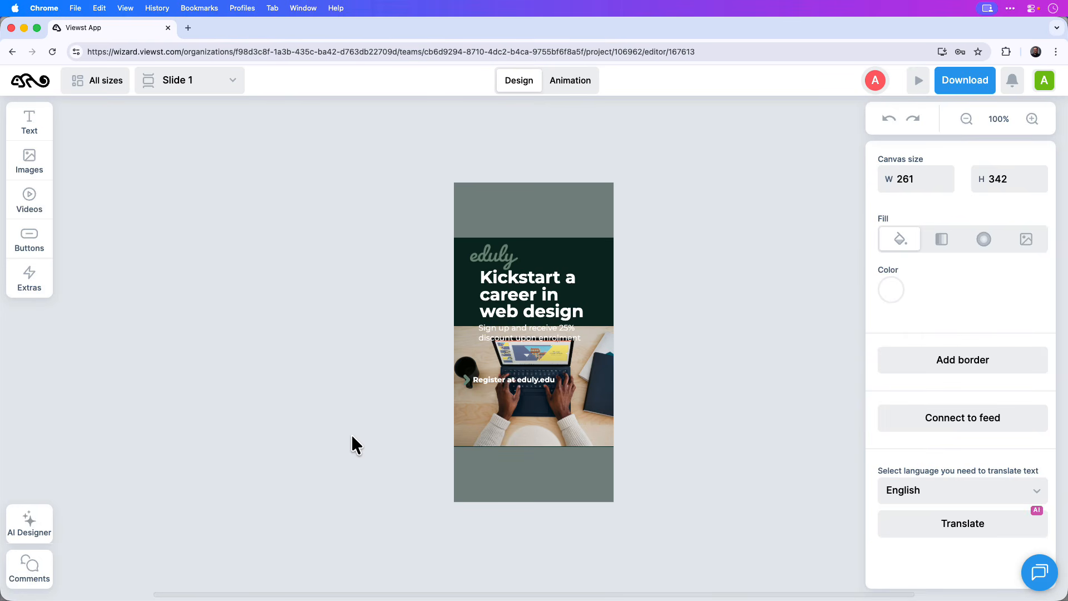
left_click(598, 268)
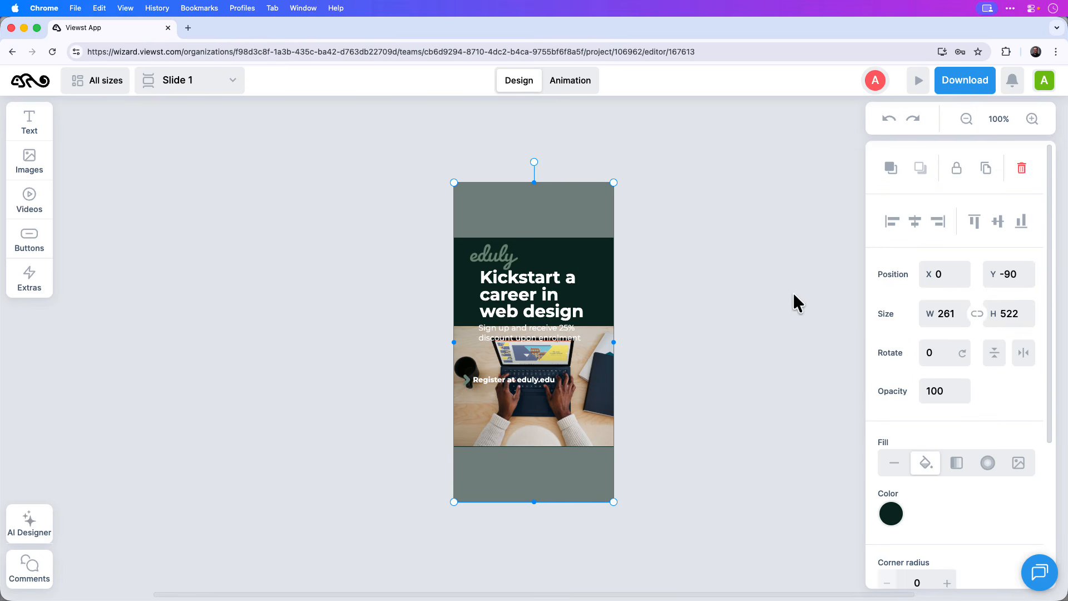
left_click(1009, 313)
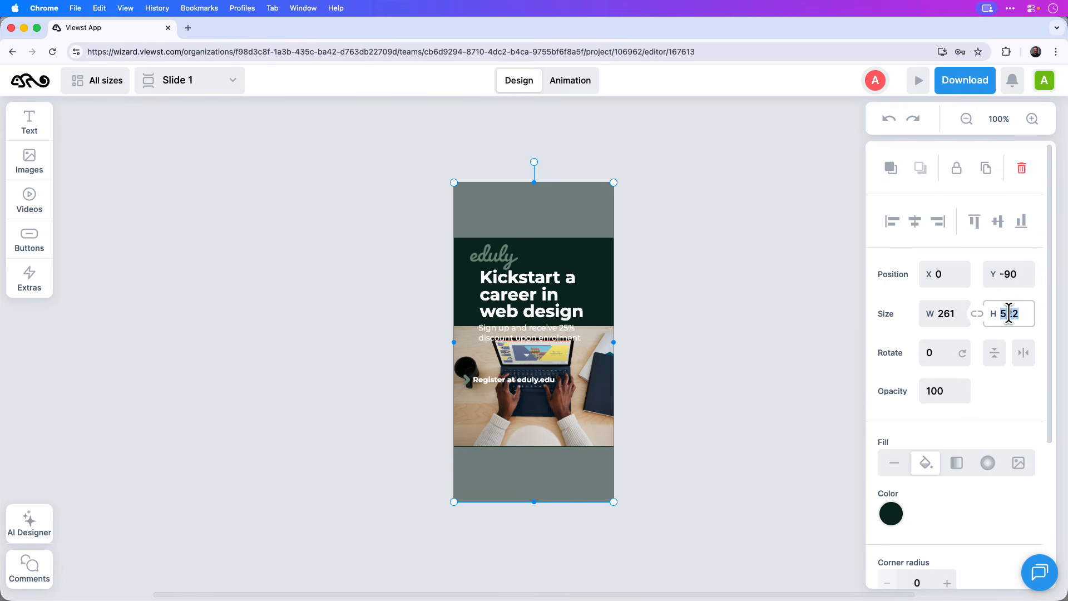
type("342")
key("Return")
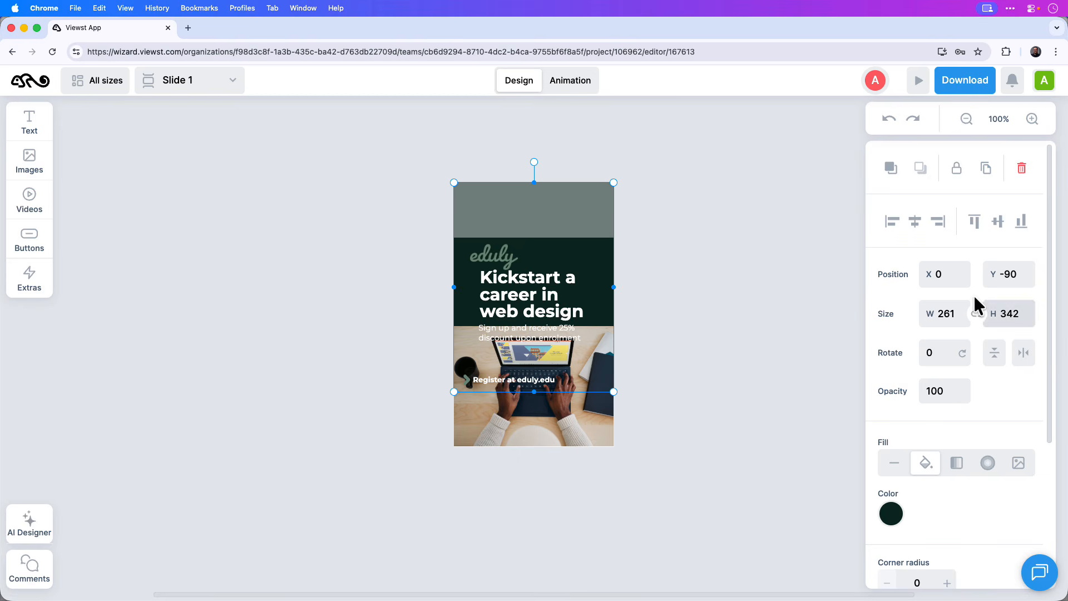
left_click(998, 227)
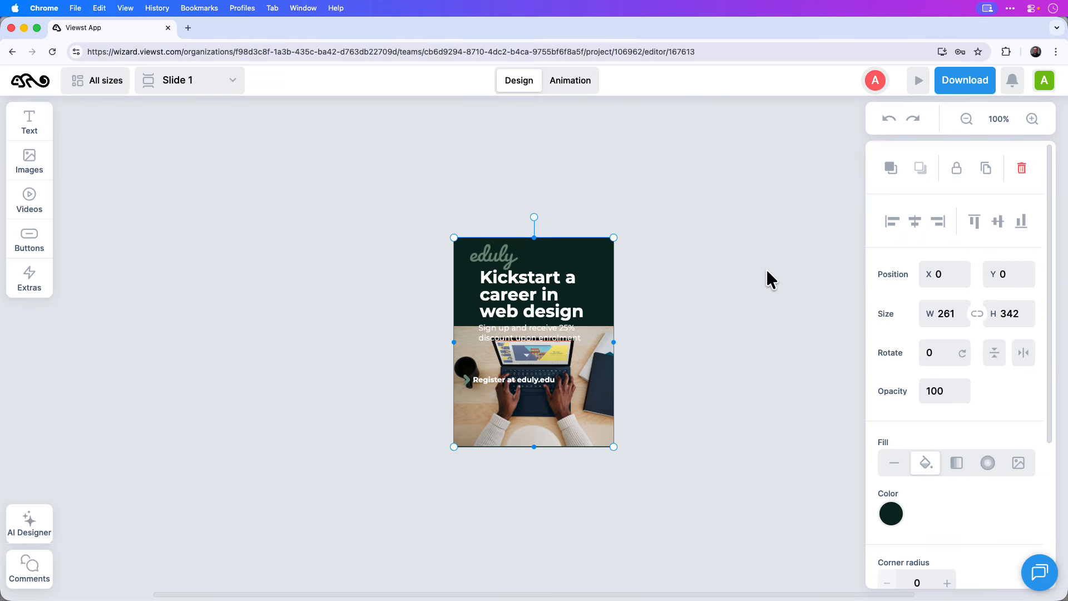
Step: Move the laptop photo down until it clears the discount text, letting it extend past the canvas's lower edge
left_click(598, 424)
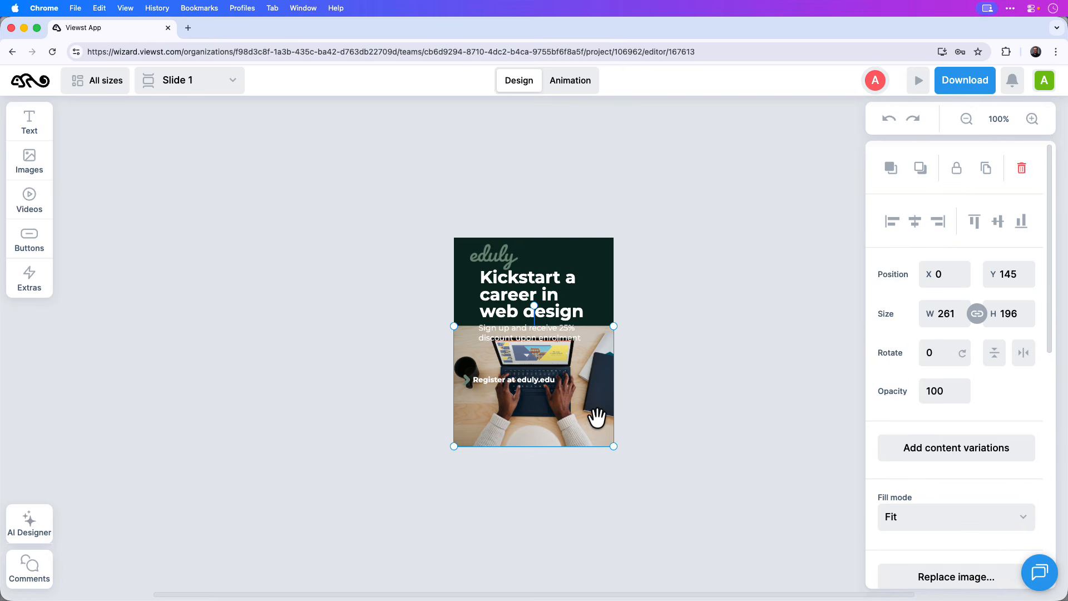
left_click_drag(597, 418, 600, 458)
left_click(666, 440)
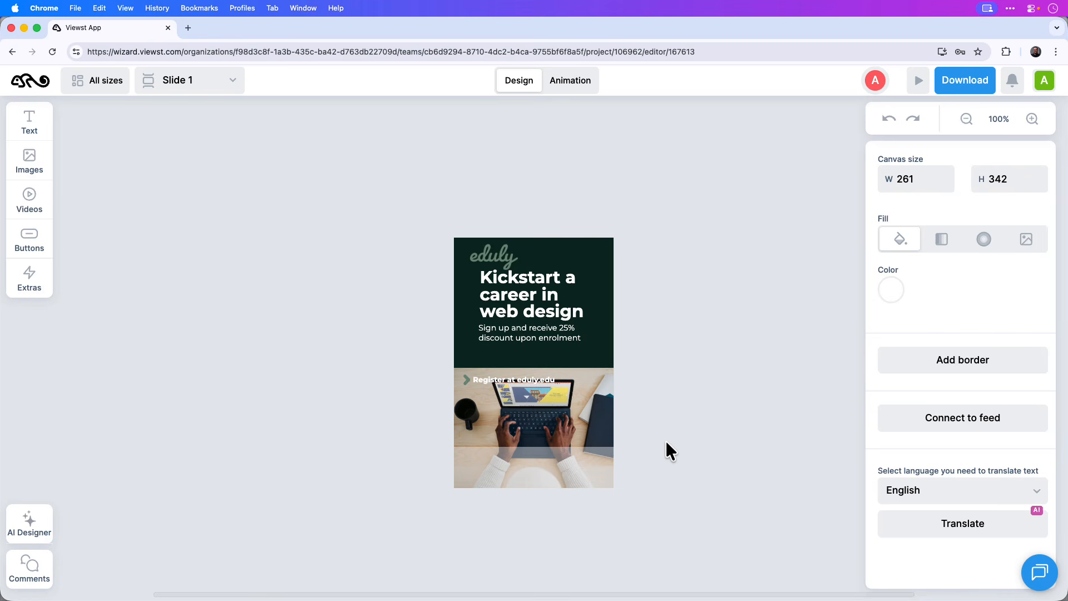
Step: Extend the left edges of the headline and discount text boxes outward, making them about 199 and 197 px wide
left_click(501, 310)
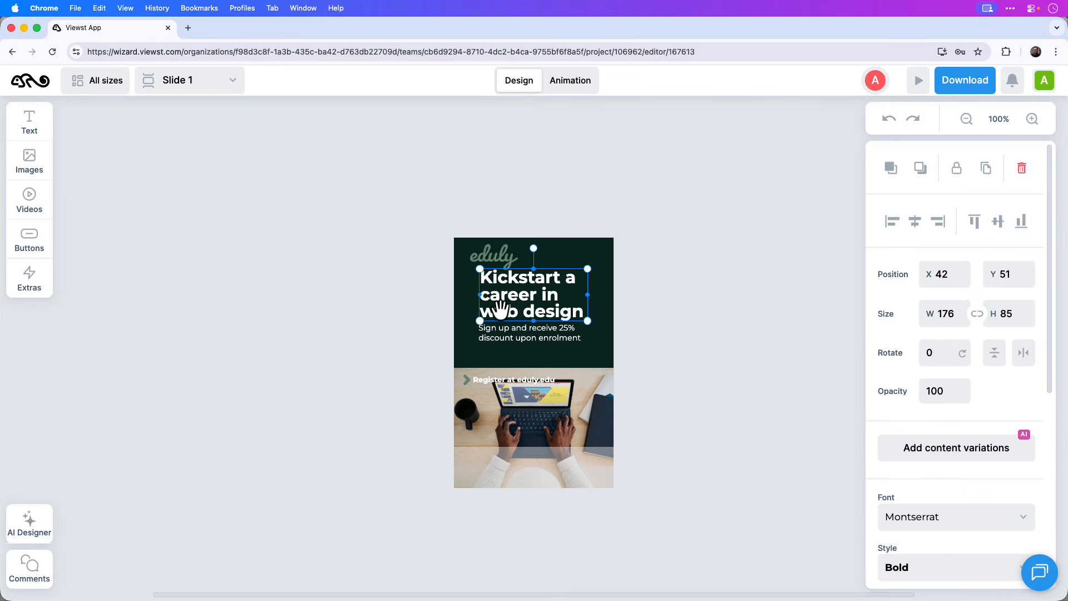
left_click_drag(479, 295, 465, 296)
left_click(487, 338)
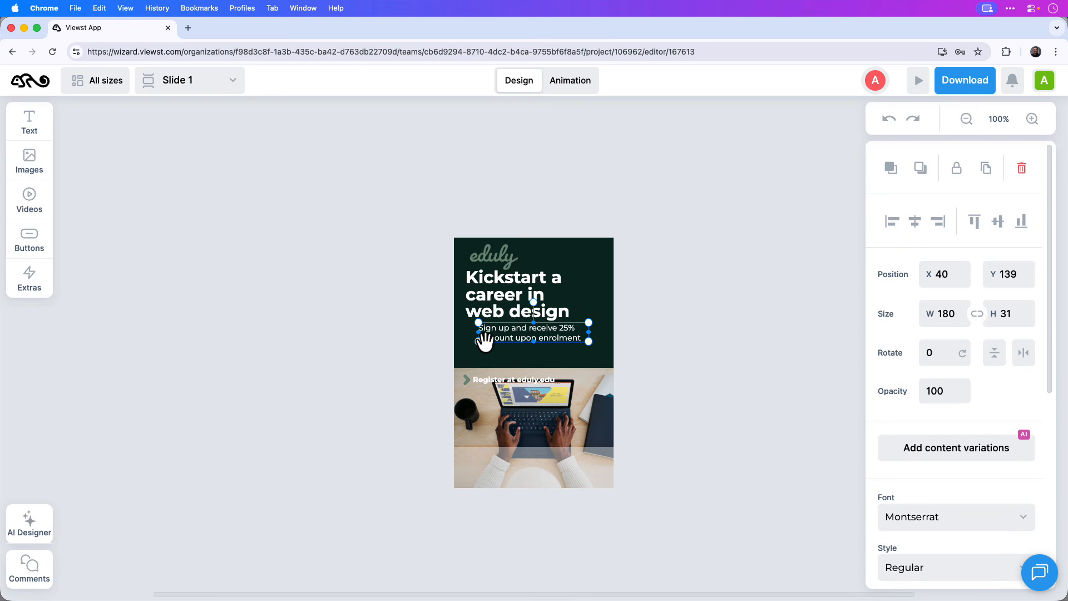
left_click_drag(478, 332, 467, 332)
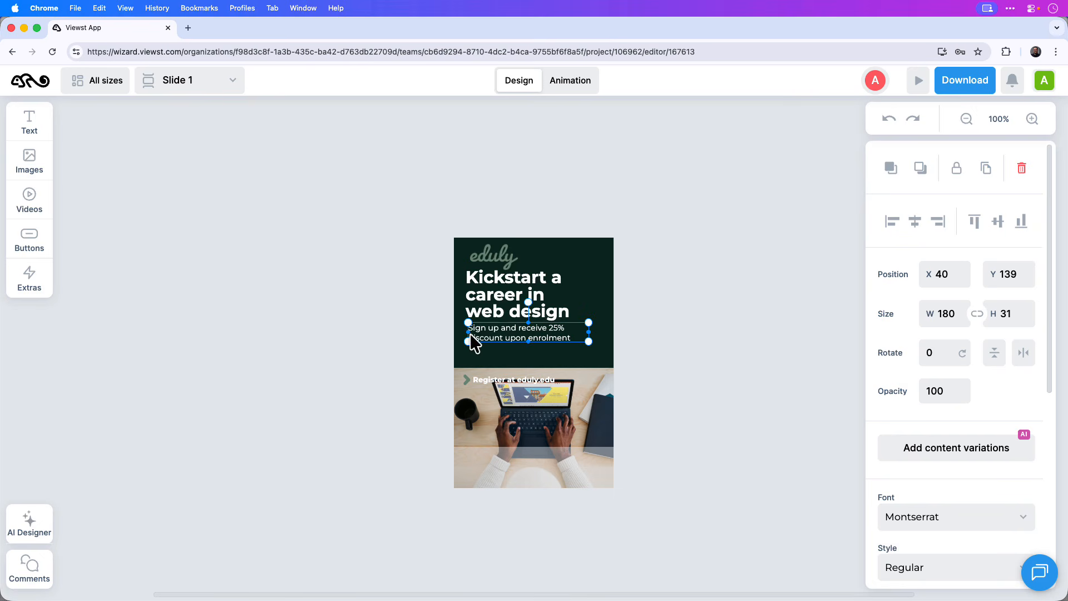
Step: Move the "Register at eduly.edu" group up off the photo to Y 184
left_click(523, 382)
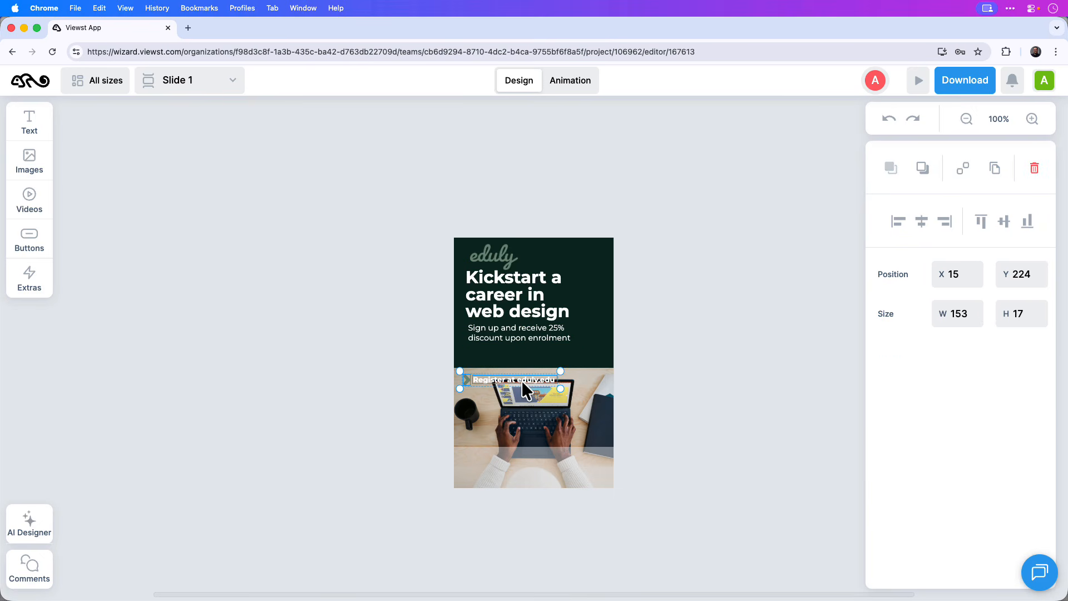
key("shift+Up")
key("shift+Up")
key("shift+Up")
key("shift+Up")
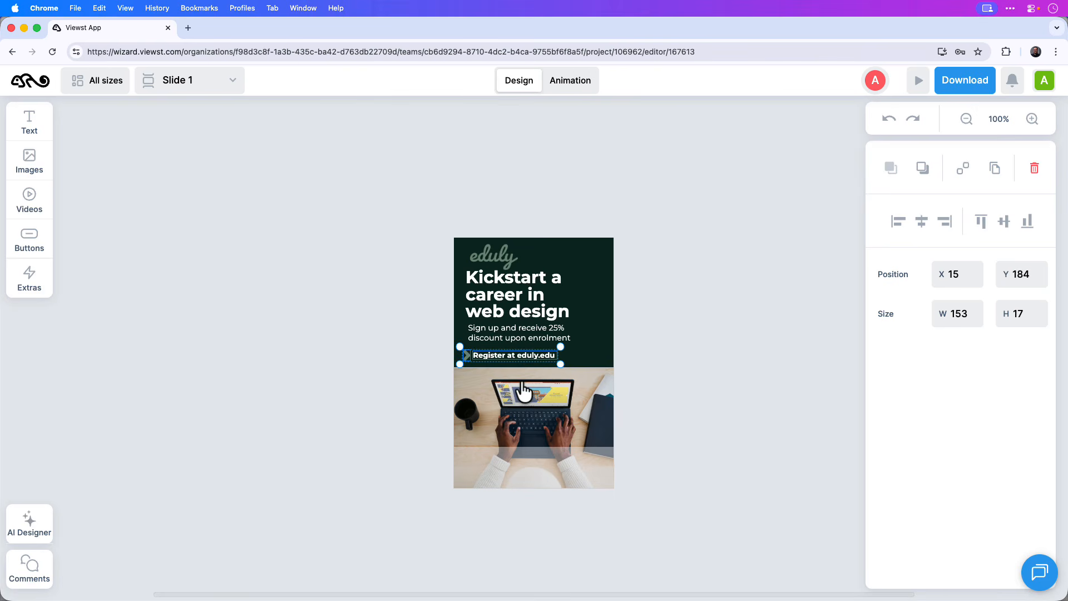
Step: Reduce the headline's font size to 24 and resize its box to about 227 px wide and shorter, fitting two lines
left_click(533, 309)
scroll(952, 470, "down", 3)
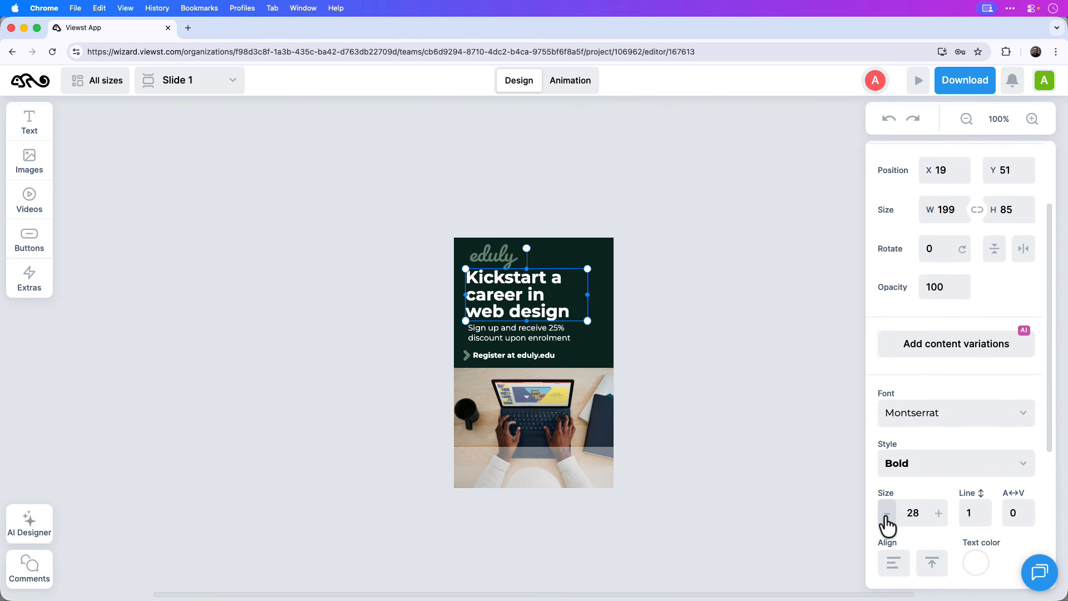
left_click(887, 512)
left_click(887, 512)
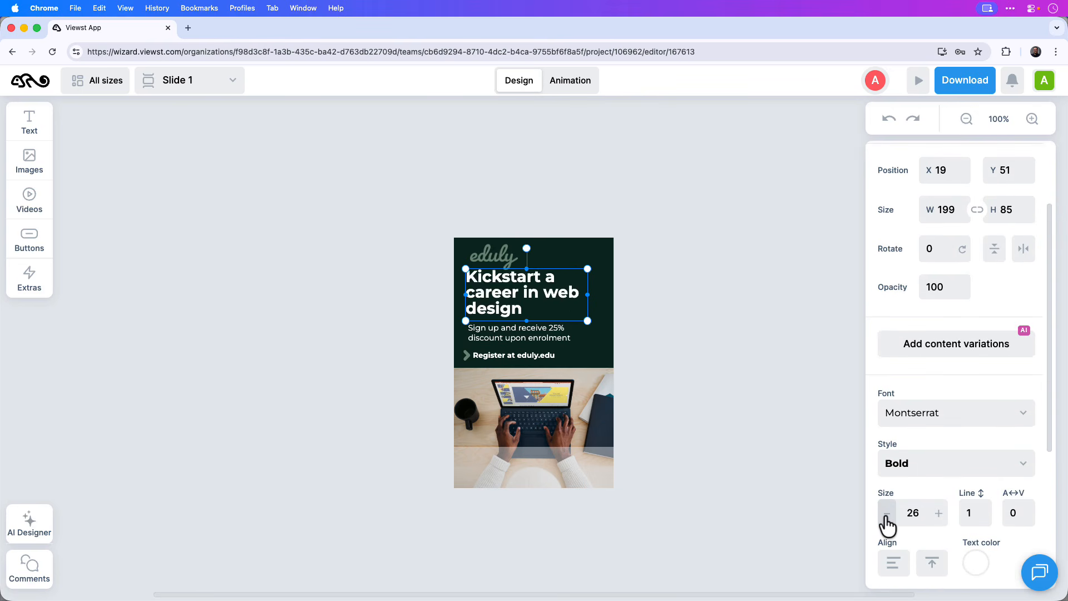
left_click(888, 512)
left_click(887, 512)
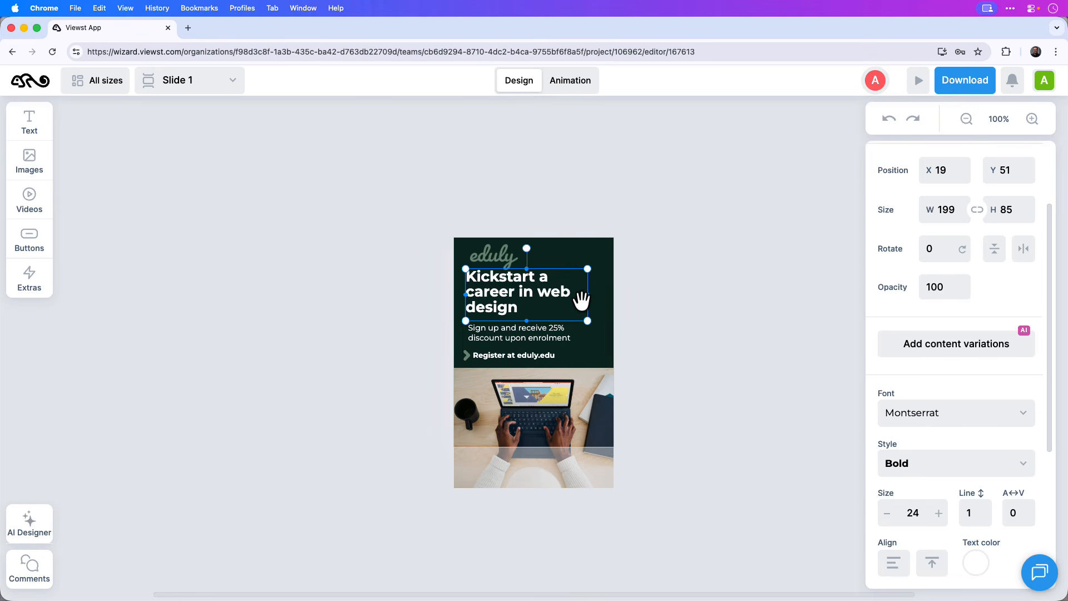
left_click_drag(590, 295, 606, 296)
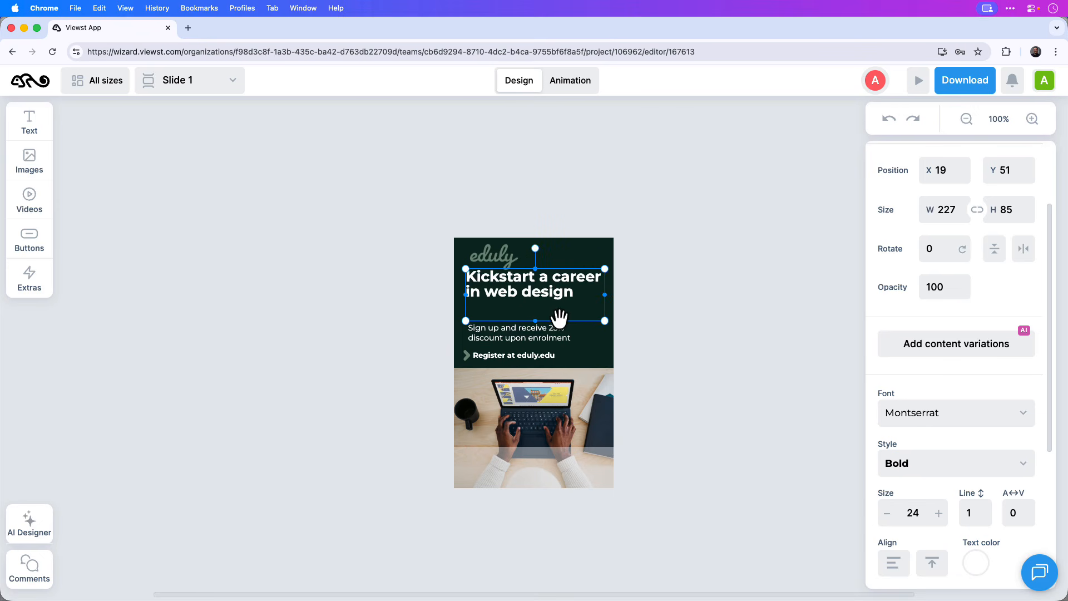
left_click_drag(535, 321, 534, 304)
Step: Move the discount text to about X 16, Y 128 and widen its box to about 221 px
left_click_drag(509, 340, 505, 332)
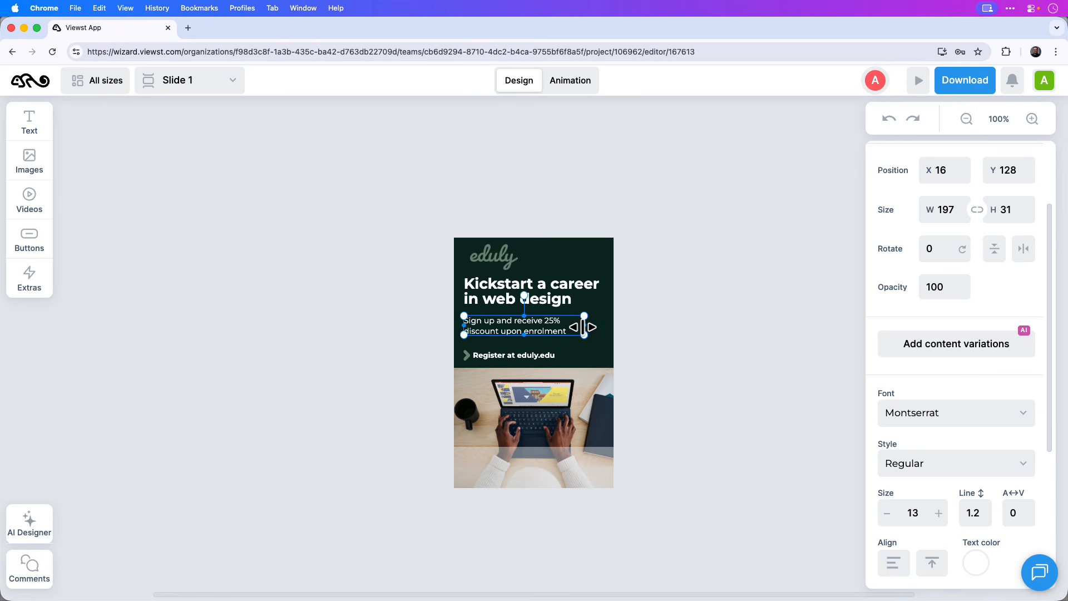
left_click_drag(584, 326, 639, 352)
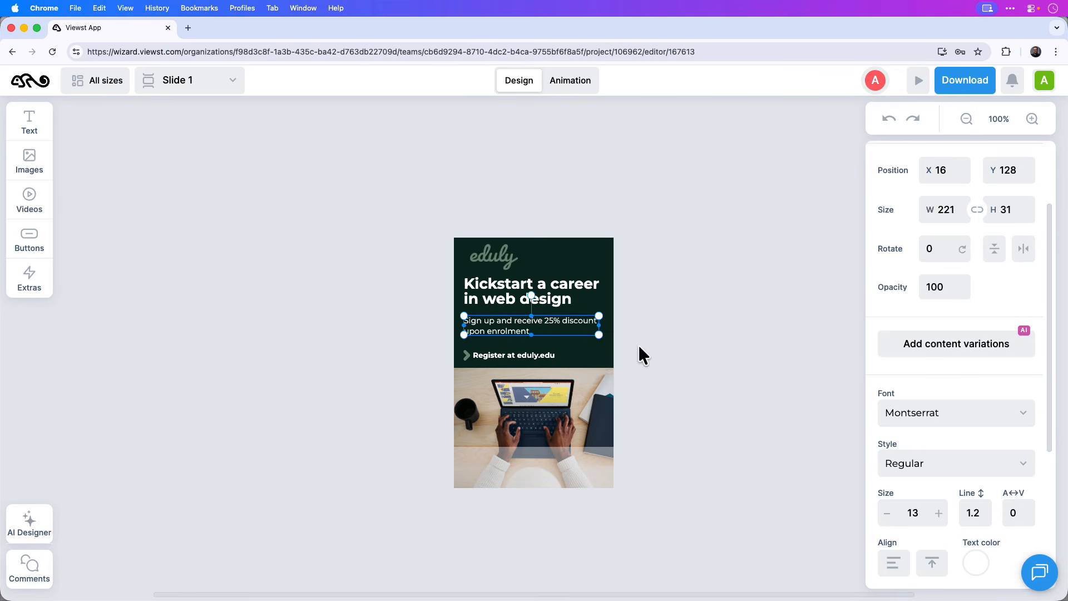
left_click(579, 362)
Step: Select the logo, headline, discount text and register line together and align their left edges
left_click(493, 275)
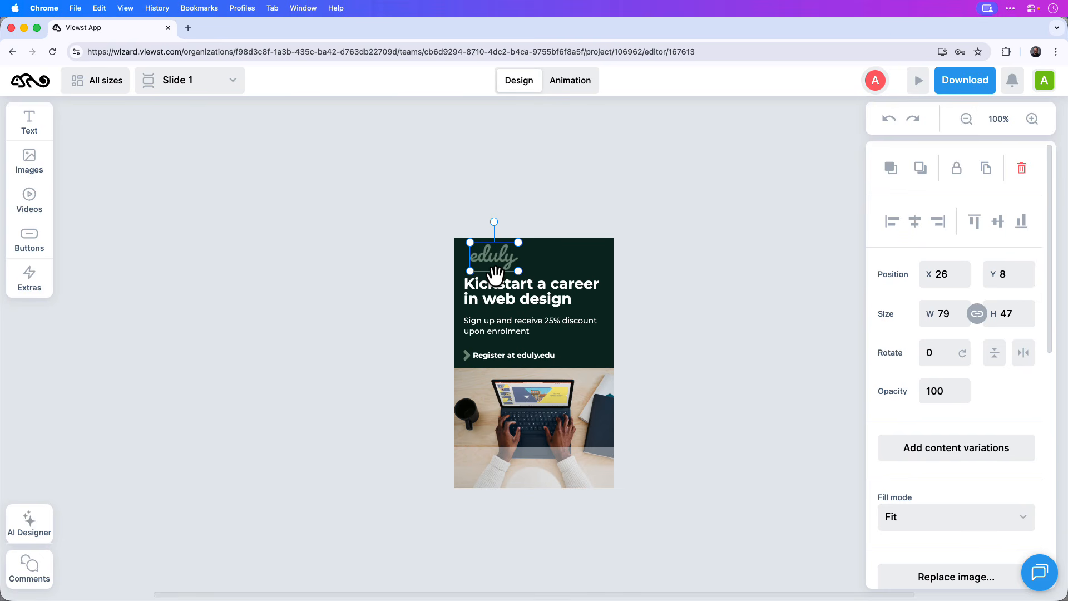
left_click(492, 298, "shift")
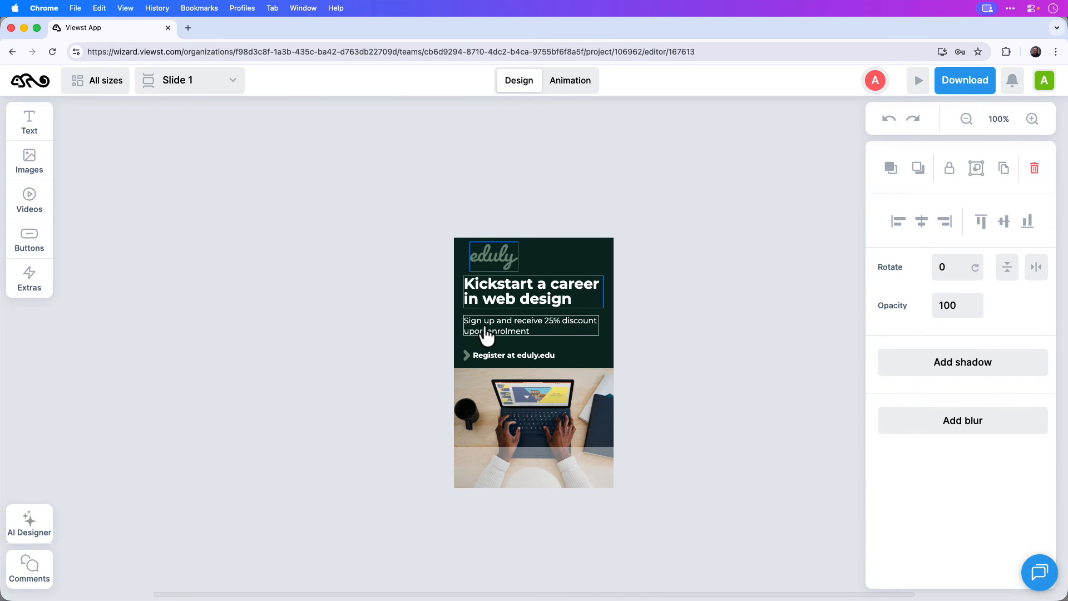
left_click(492, 361, "shift")
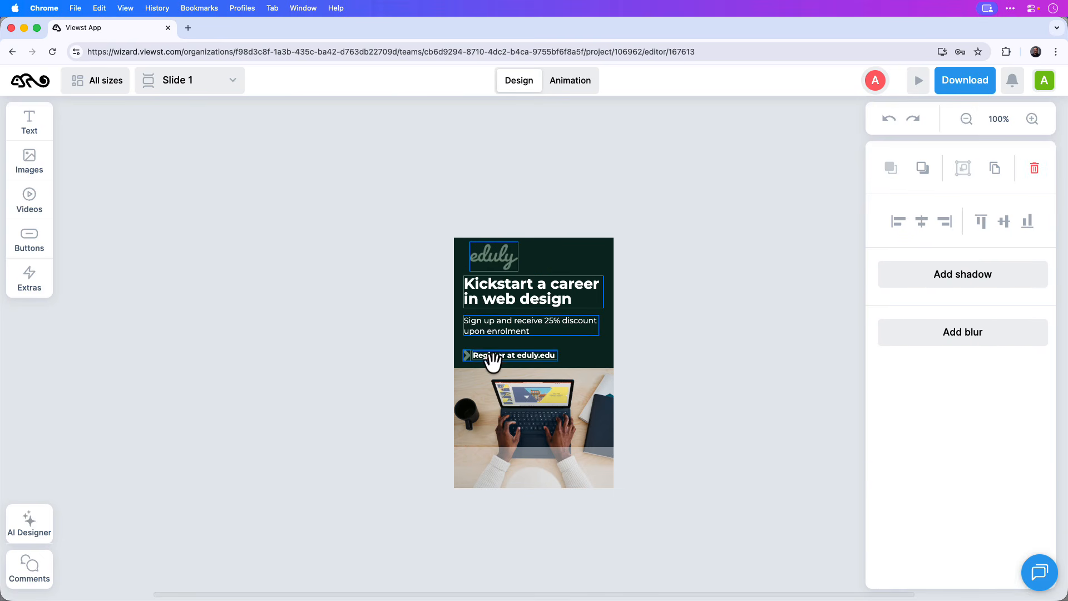
left_click(895, 225)
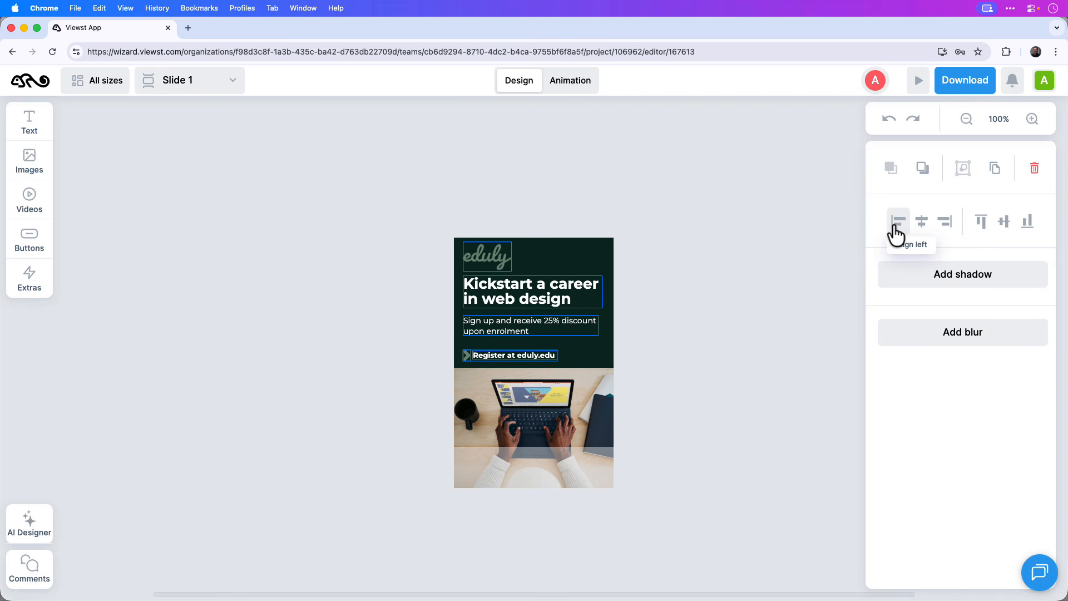
Step: Move the "Register at eduly.edu" group up to Y 175, closer to the discount text
left_click(668, 318)
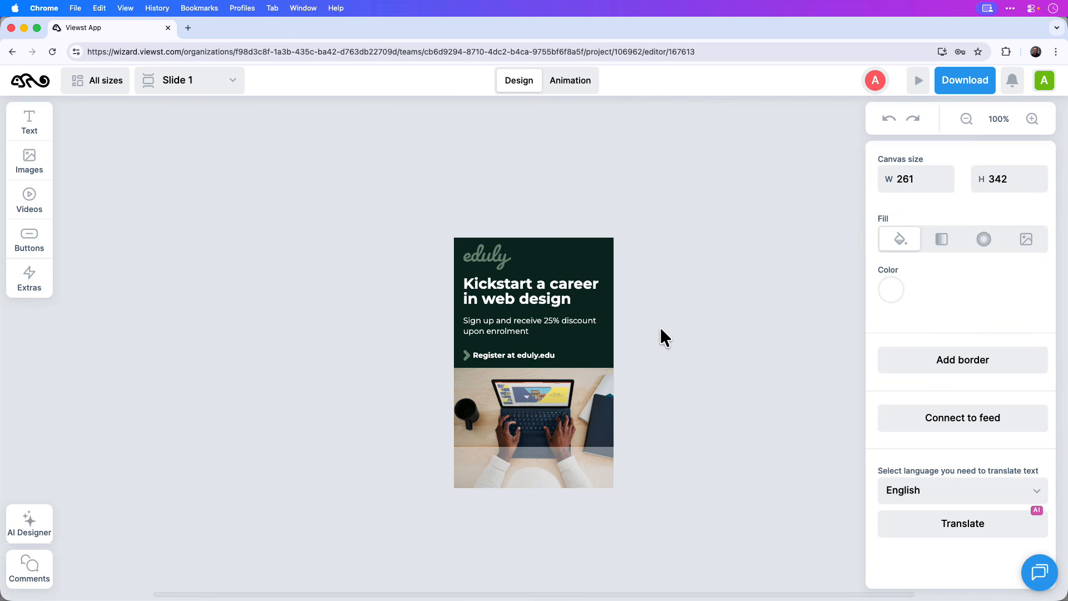
left_click(525, 359)
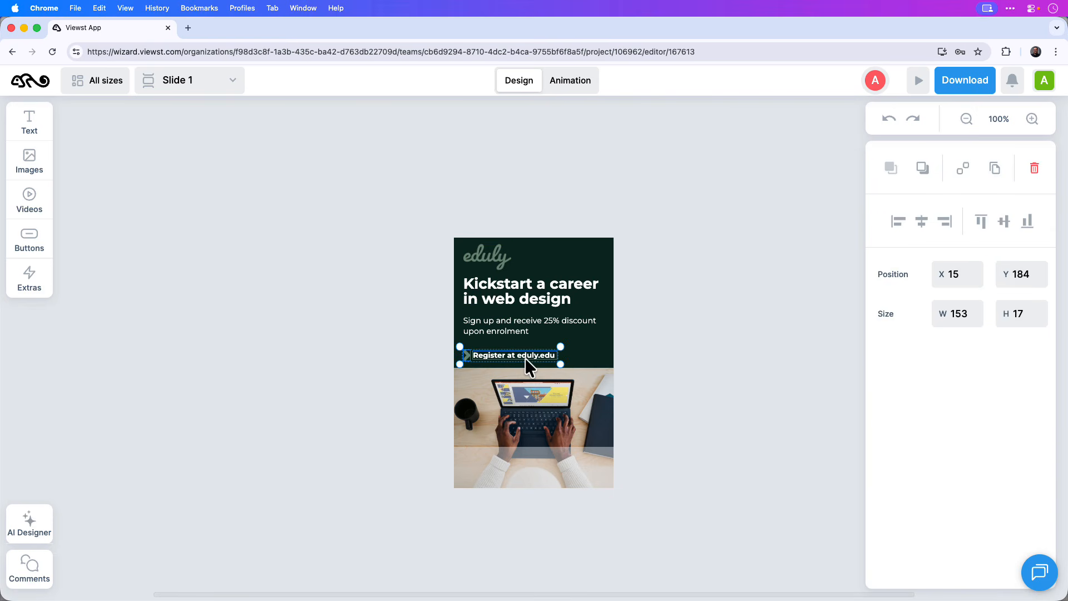
left_click_drag(525, 358, 525, 355)
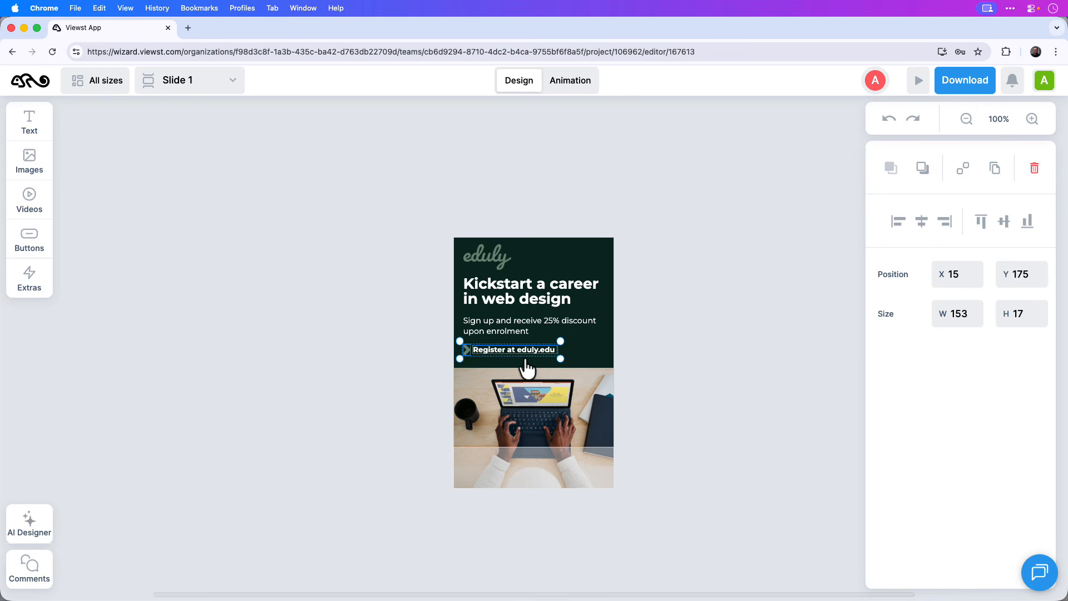
left_click(706, 353)
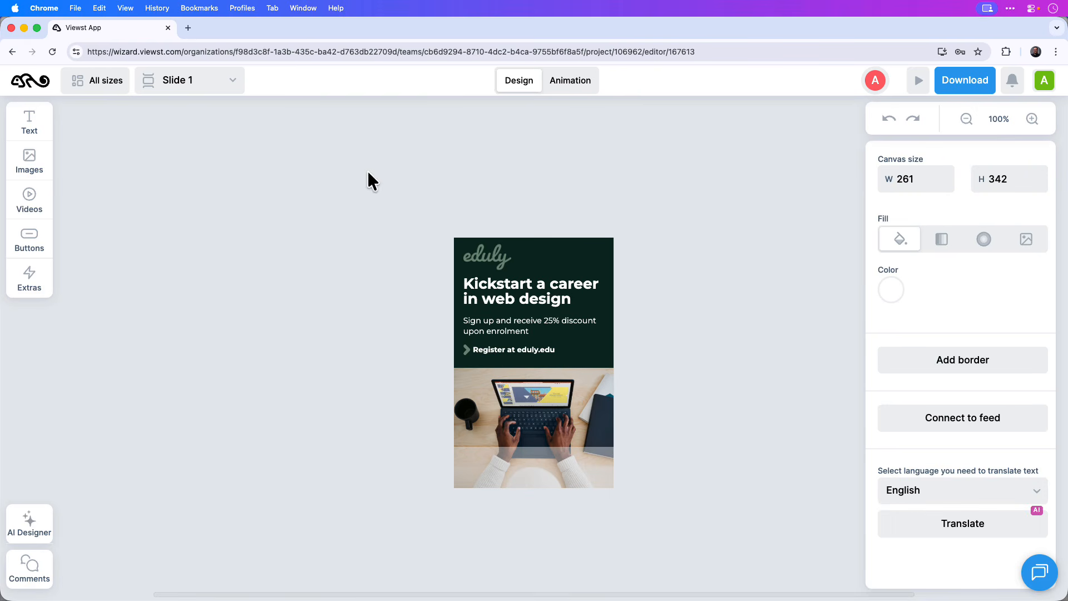
Step: Download all sizes of the Eduly Ad_PRINT FINAL project as PDF
left_click(23, 28)
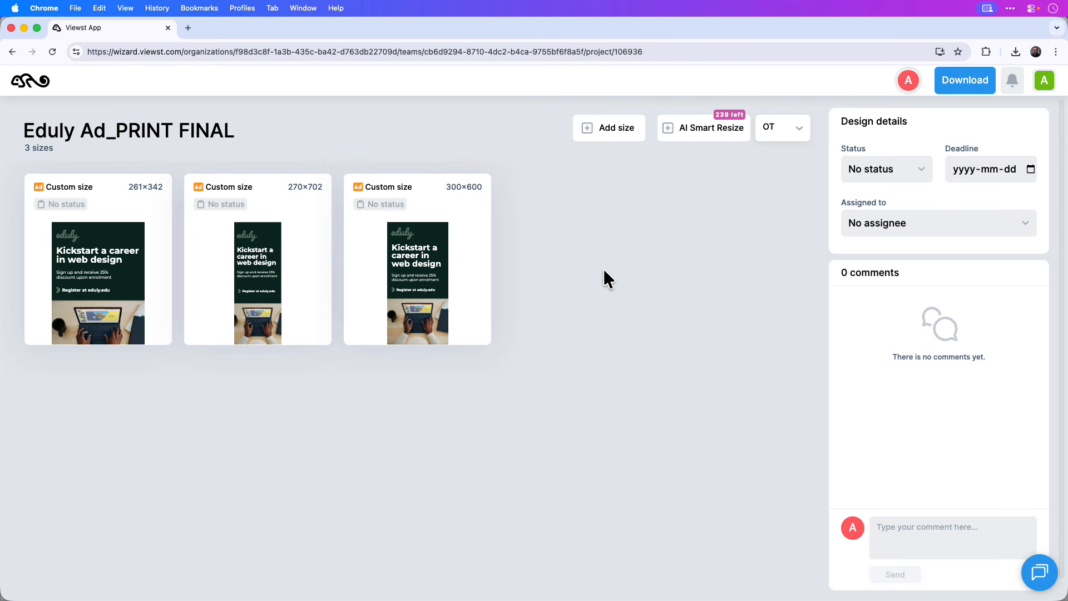
left_click(966, 94)
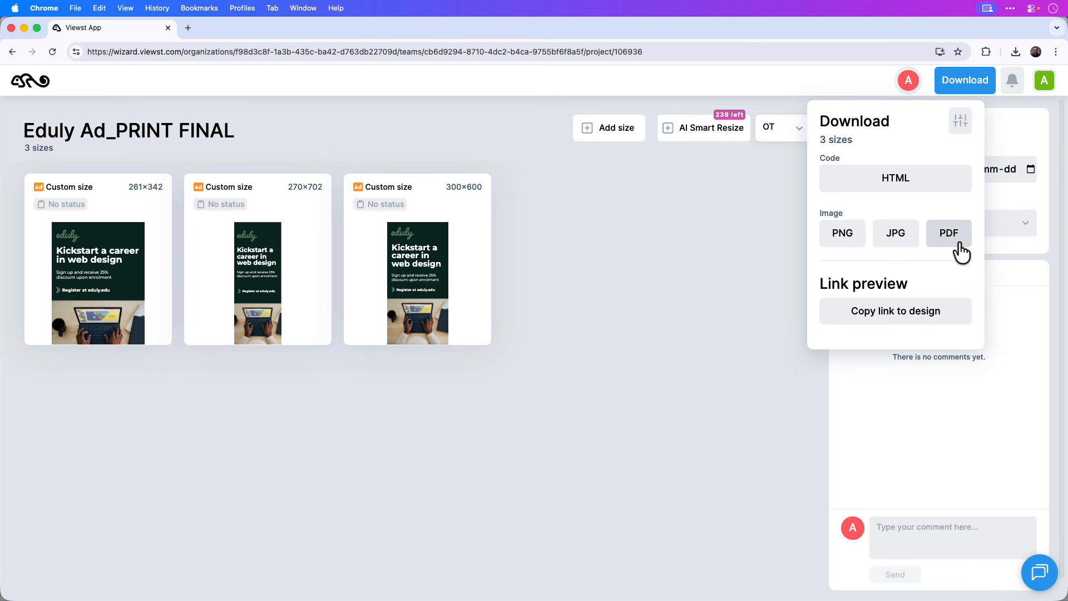
left_click(961, 252)
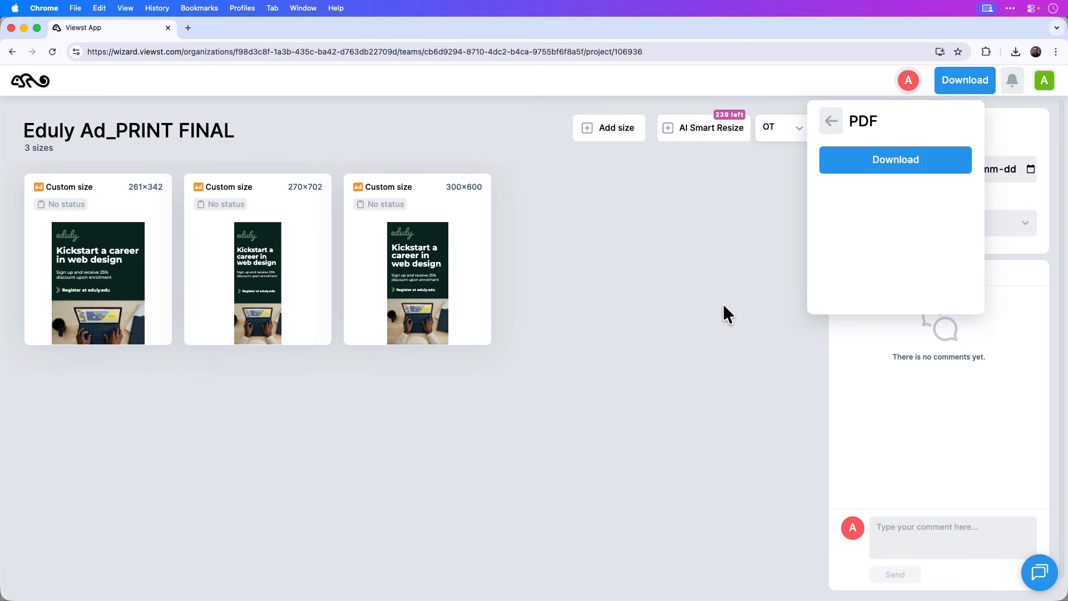
left_click(846, 169)
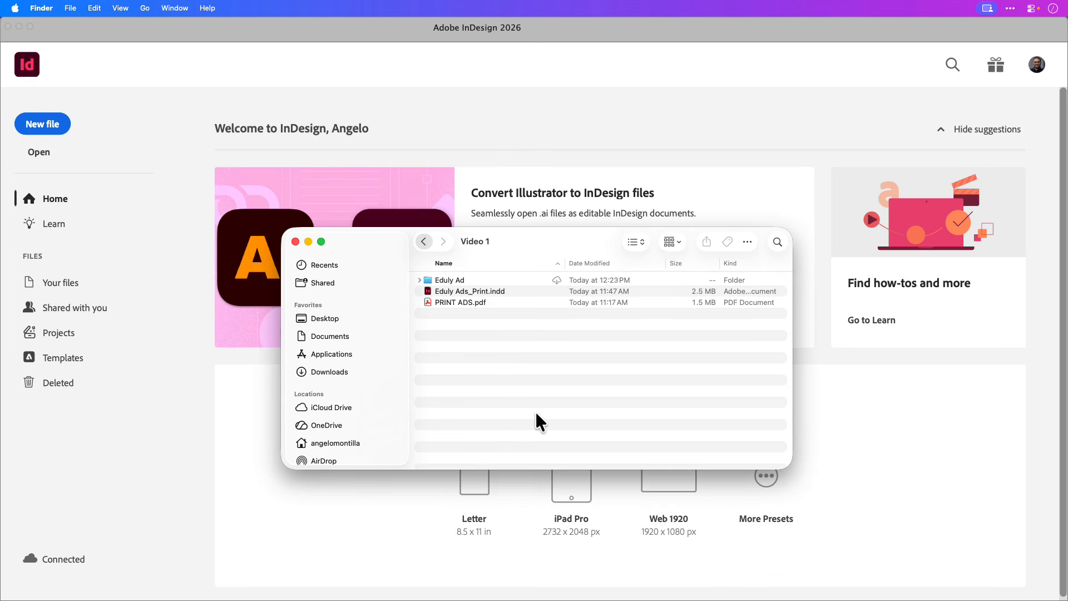
Step: Preview both pages of PRINT ADS.pdf in Finder's Video 1 folder, checking the second page's layout, and close the preview
left_click(465, 303)
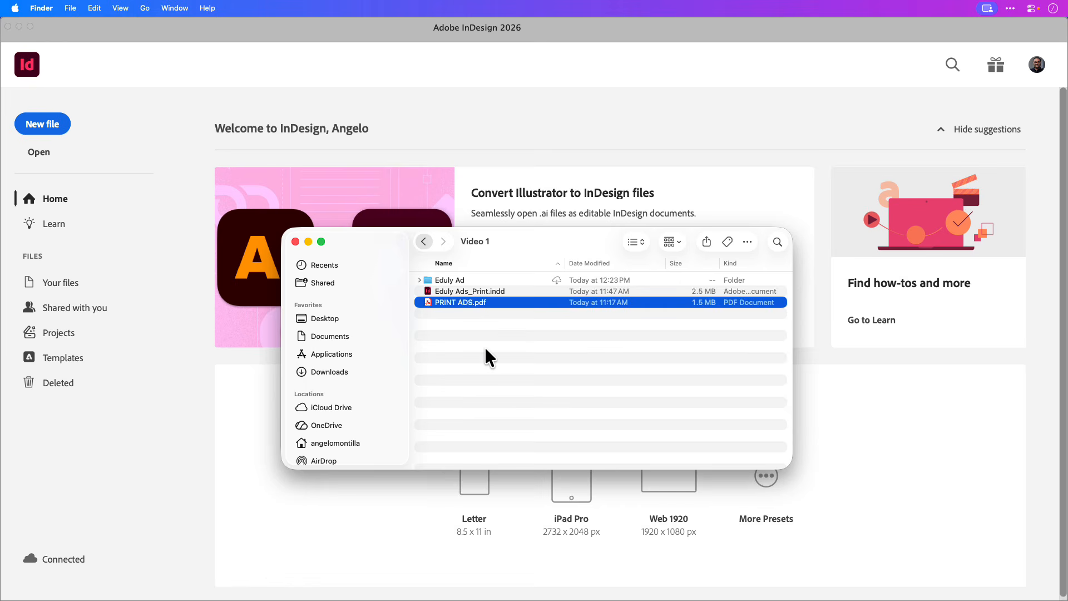
key("space")
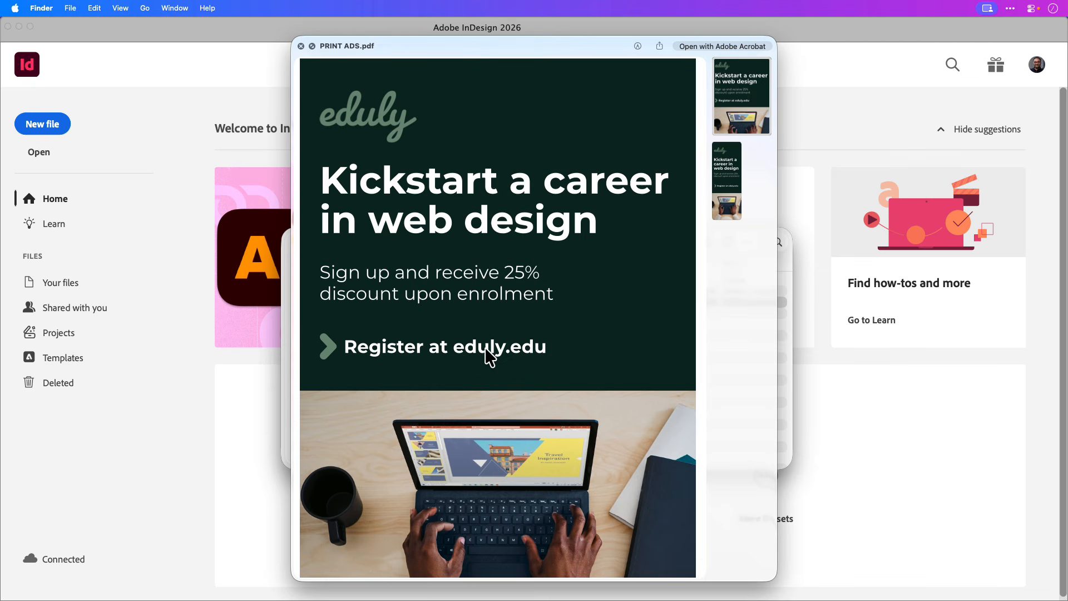
left_click(729, 167)
scroll(592, 289, "down", 10)
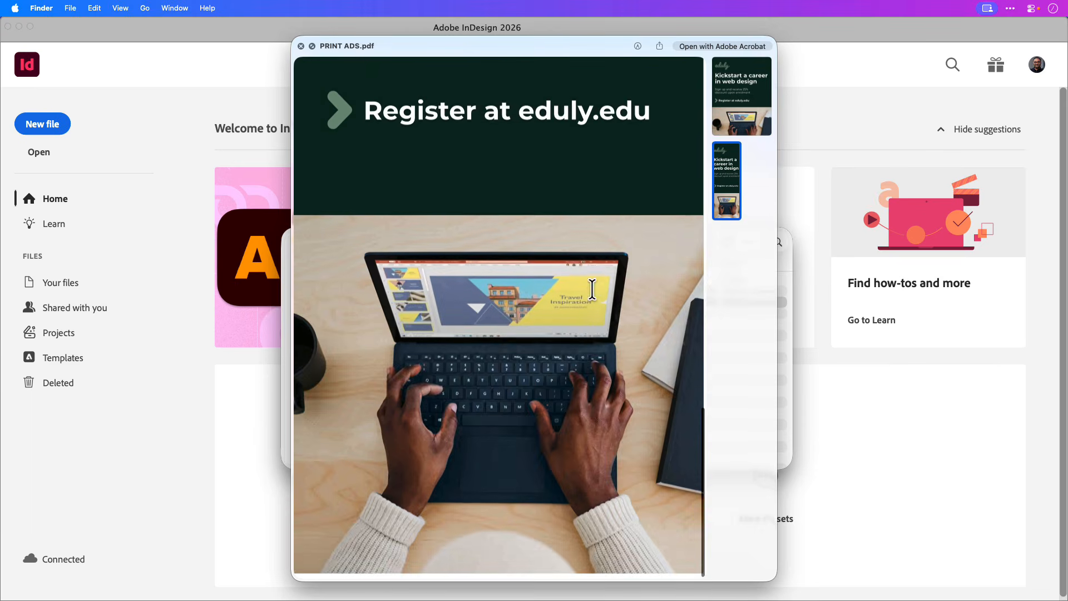
scroll(592, 289, "up", 7)
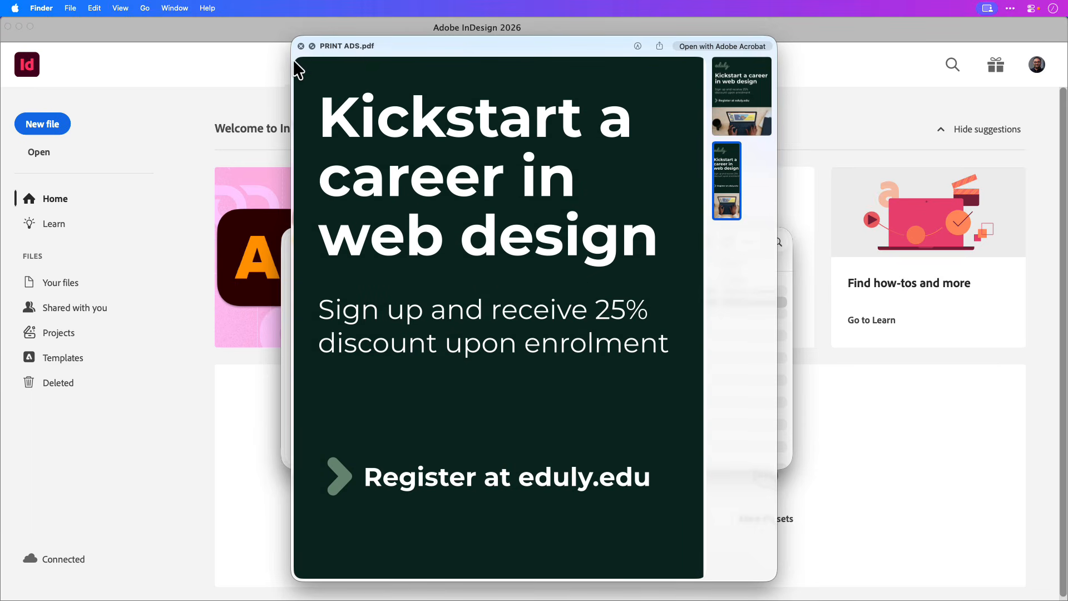
left_click(301, 46)
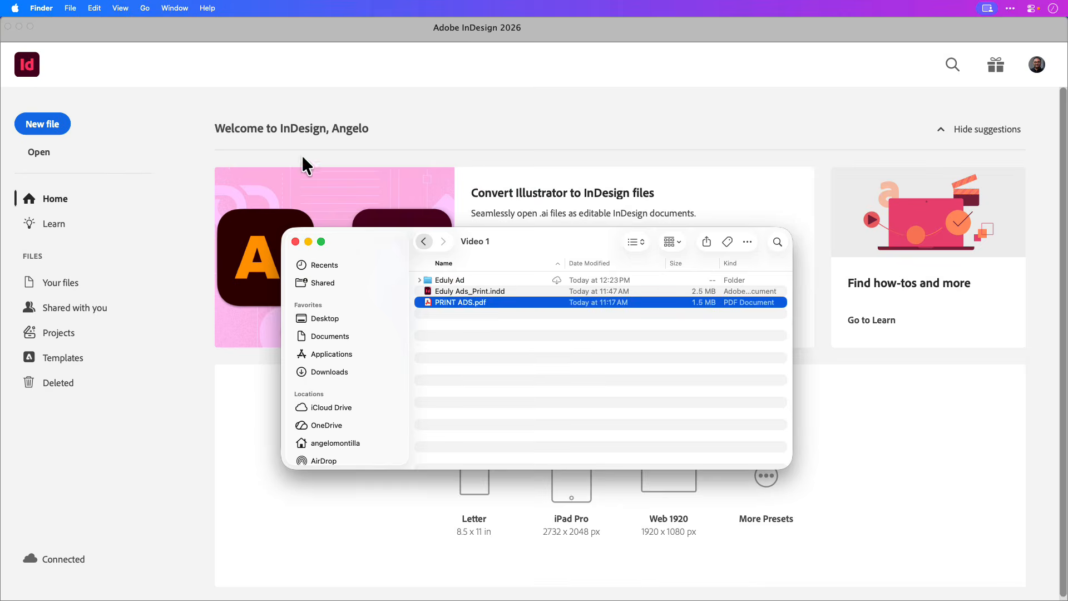
Step: Switch to Adobe InDesign and open PRINT ADS.pdf from the Video 1 folder
left_click(172, 193)
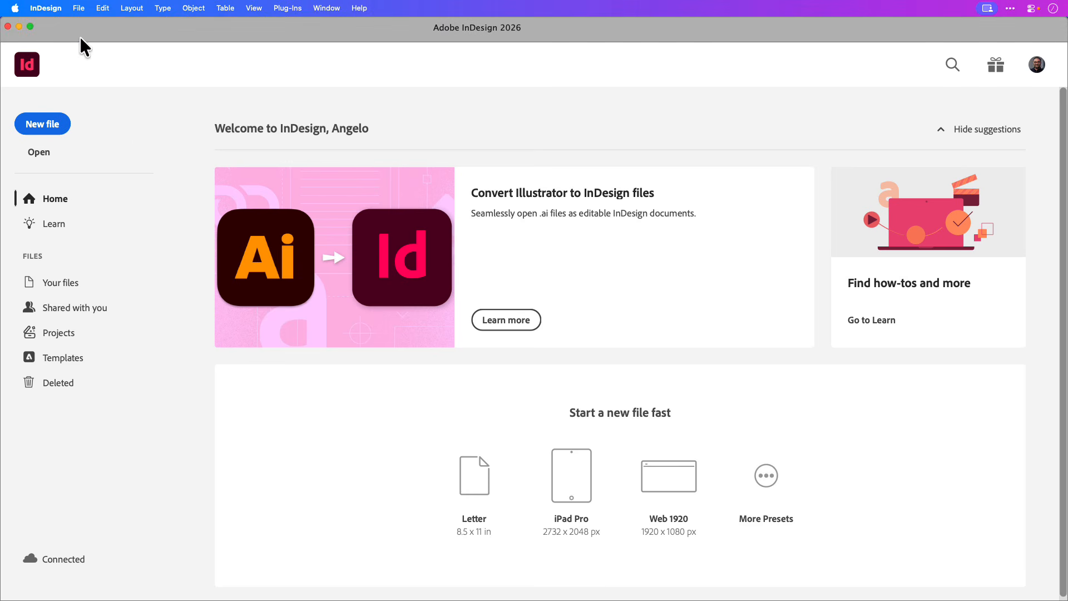
left_click(80, 9)
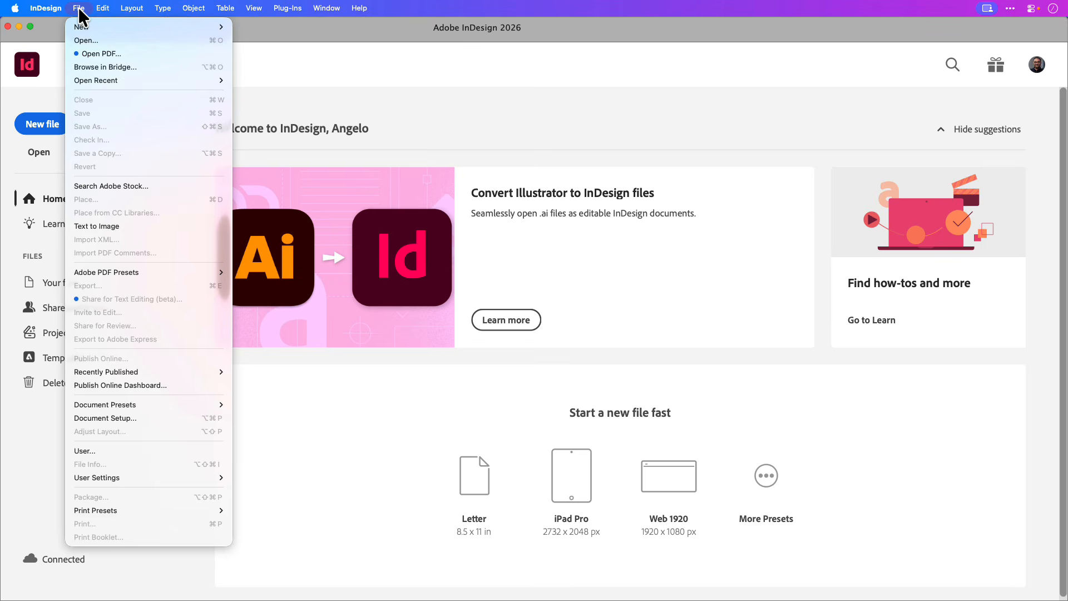
left_click(89, 44)
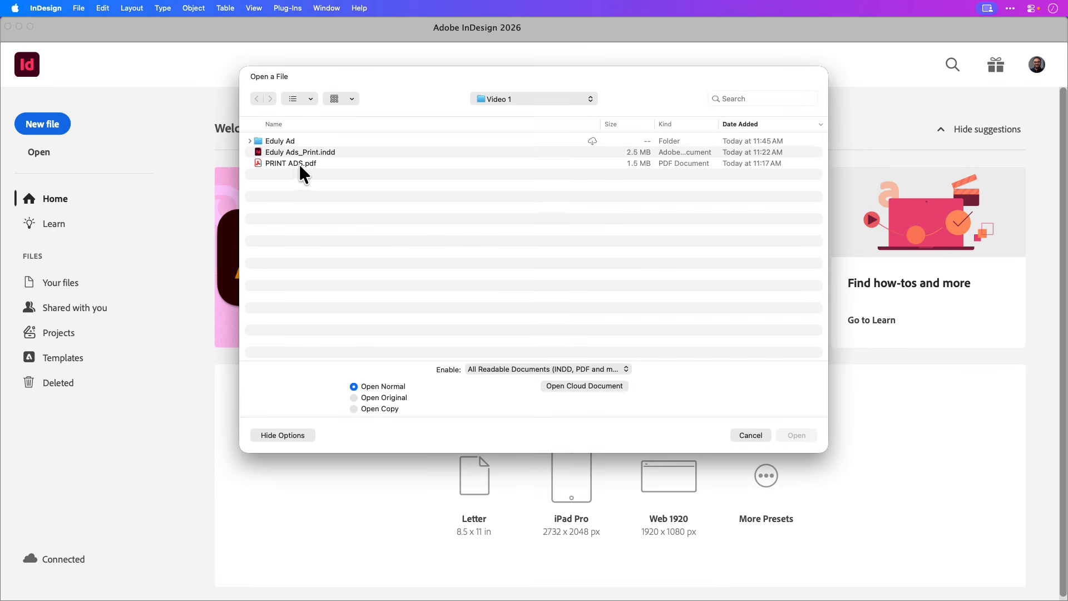
left_click(318, 164)
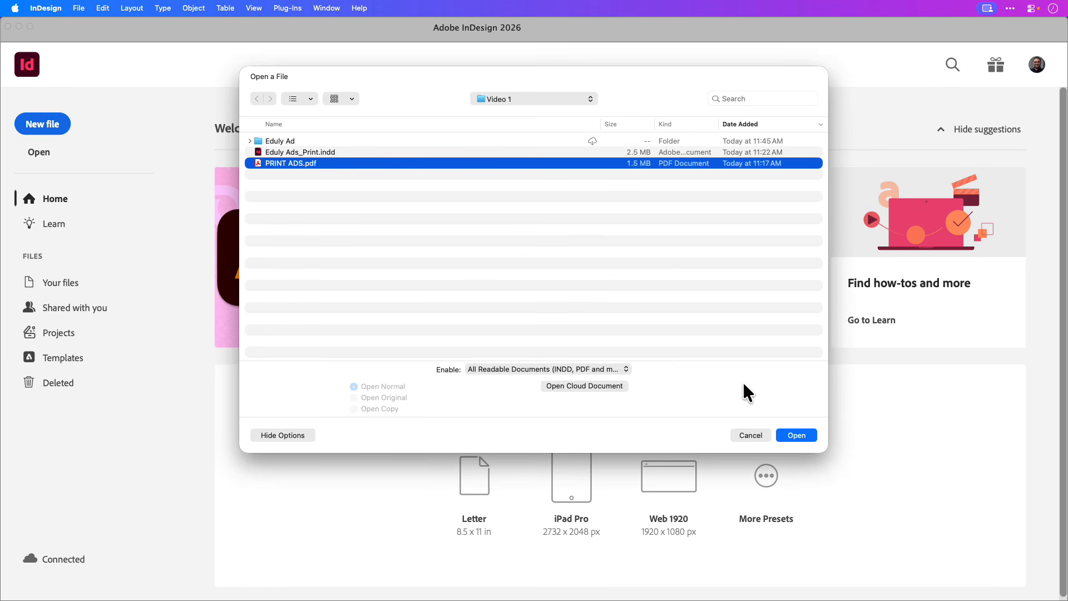
left_click(807, 435)
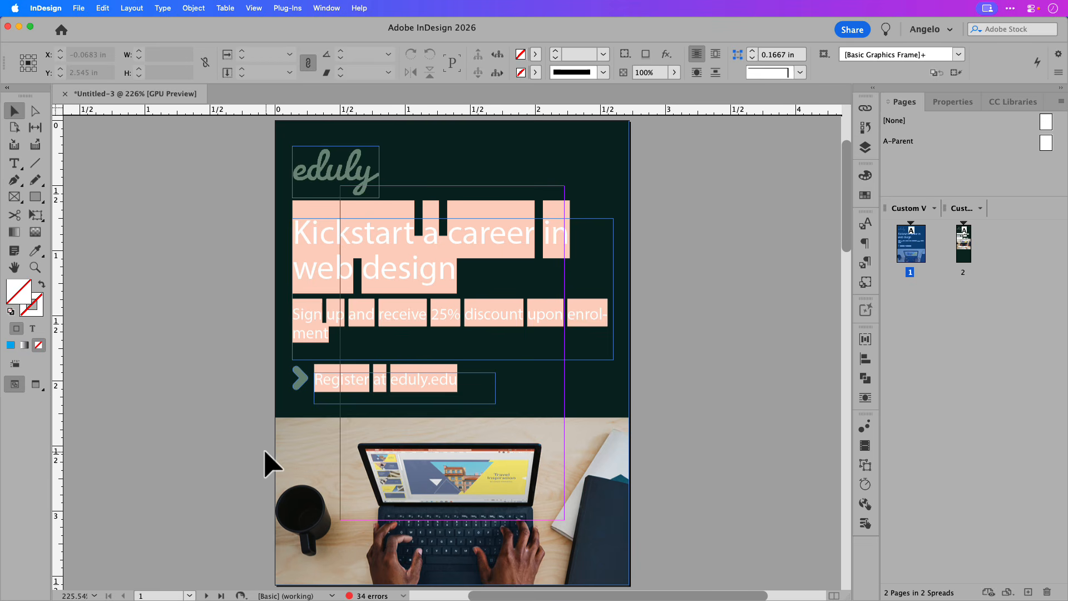
Step: Use Find/Replace Font to change every instance of the missing T3Font_0 to Montserrat (TT) Bold
left_click(167, 8)
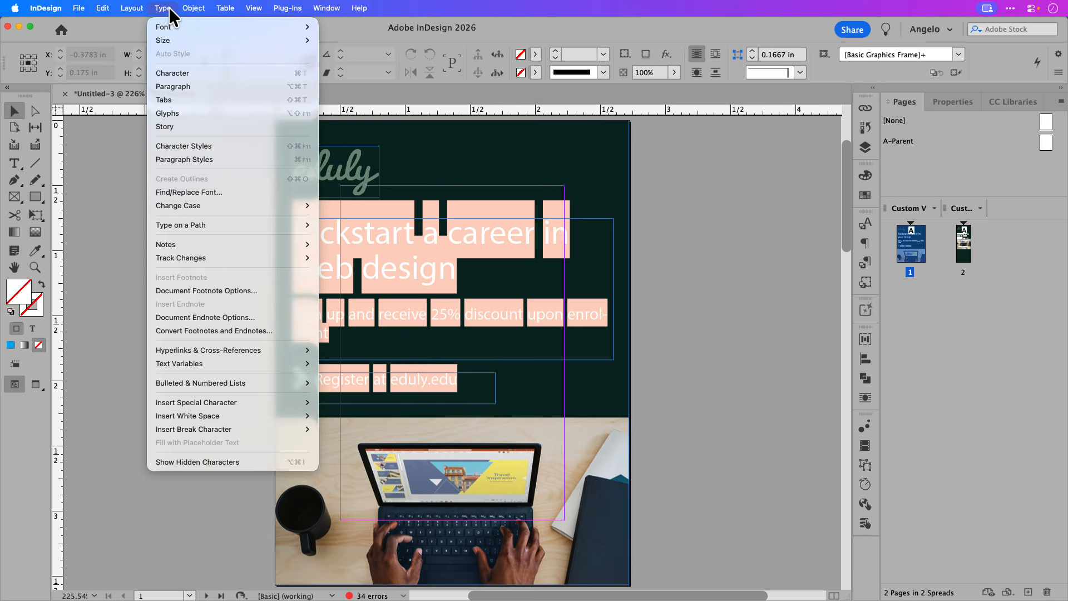
left_click(238, 192)
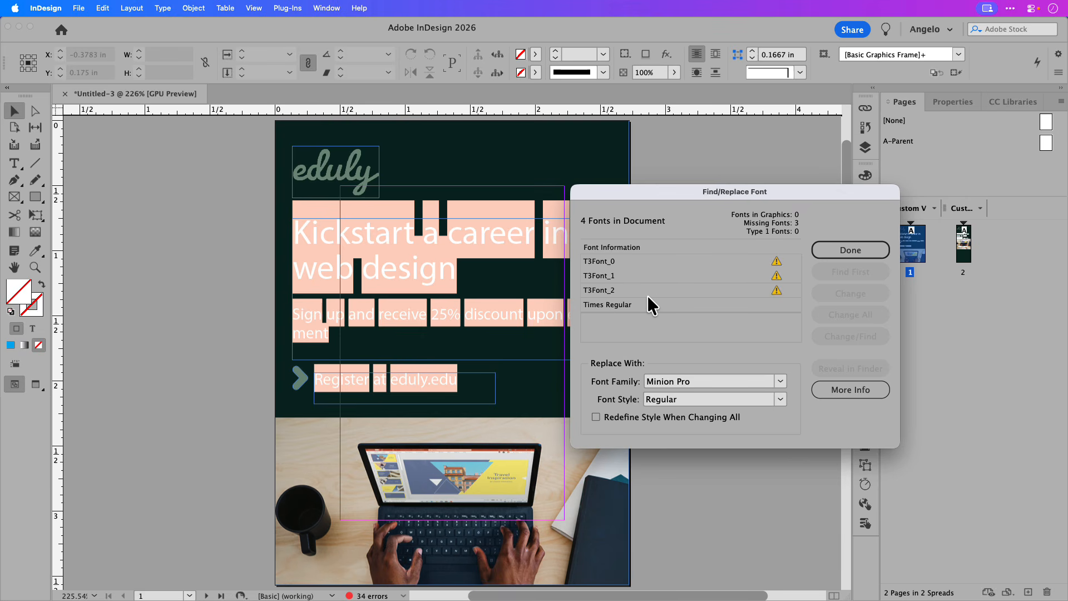
left_click(620, 262)
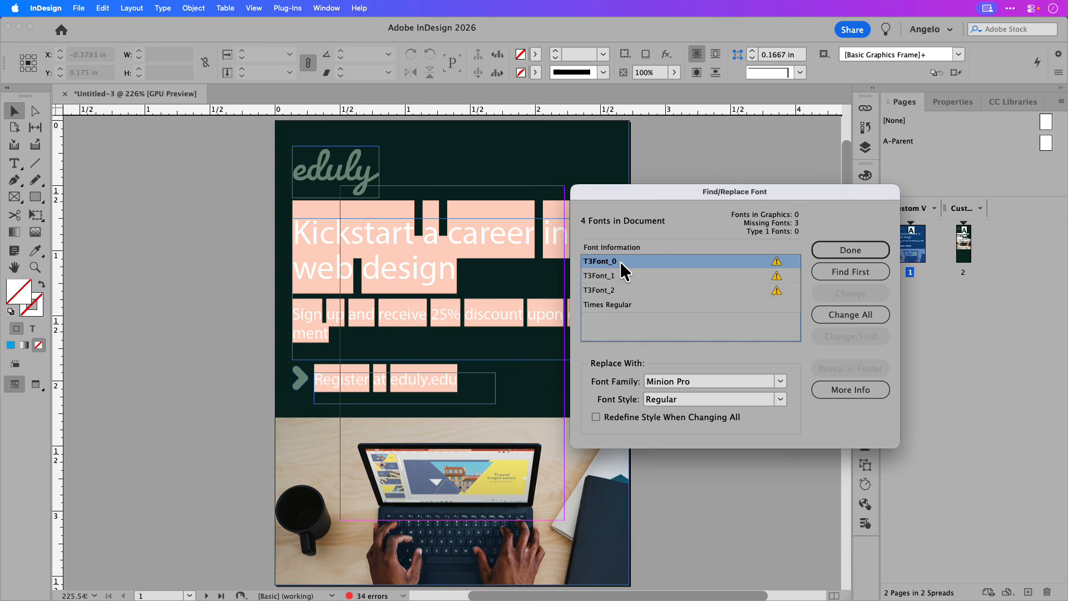
left_click(706, 381)
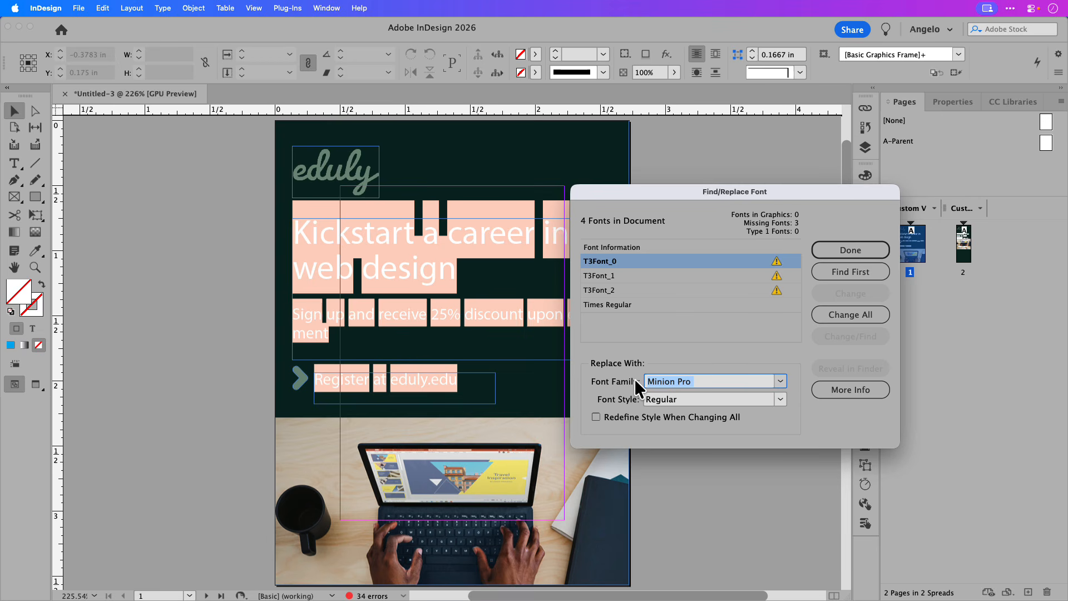
type("Montserrat (TT")
key("Tab")
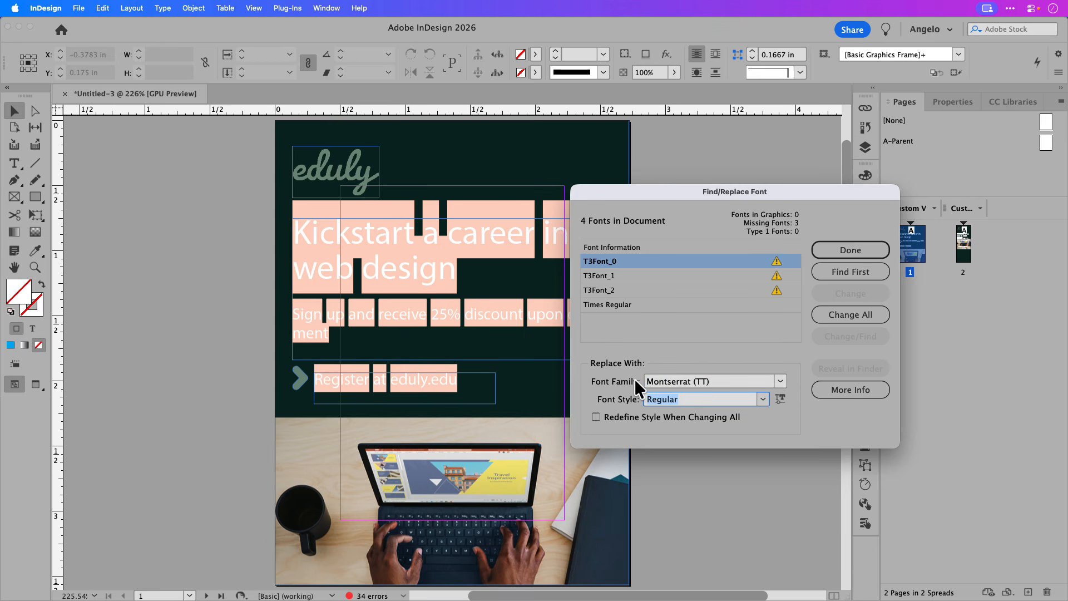
left_click(765, 401)
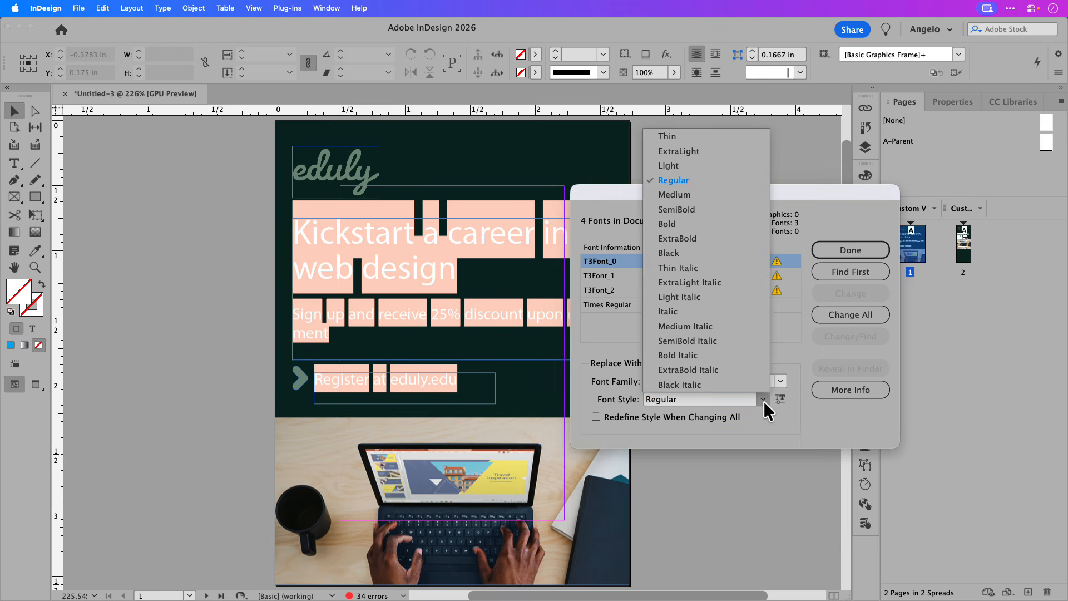
left_click(689, 227)
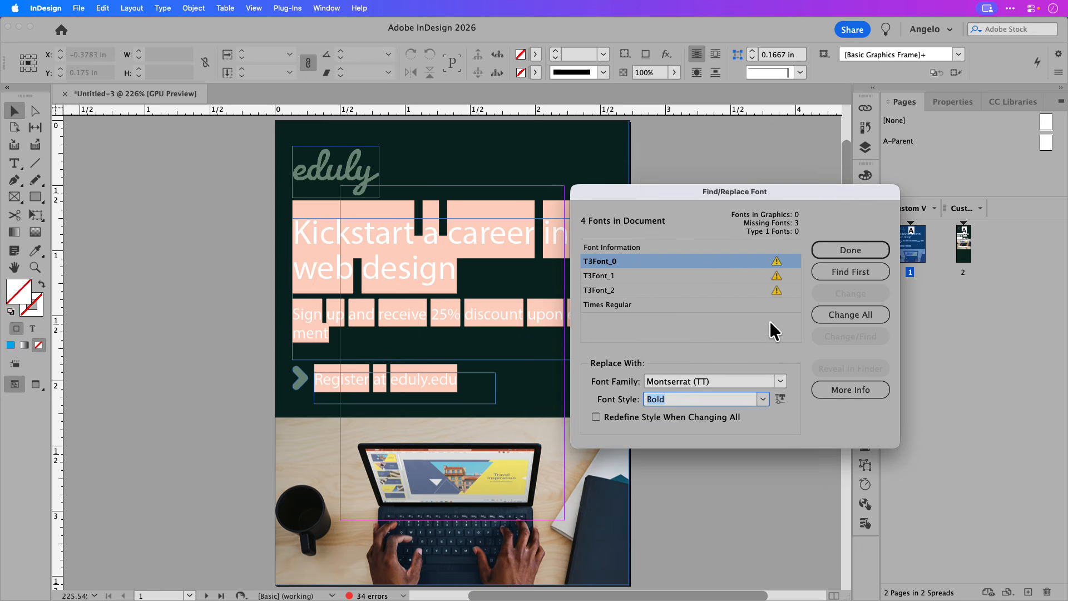
left_click(826, 316)
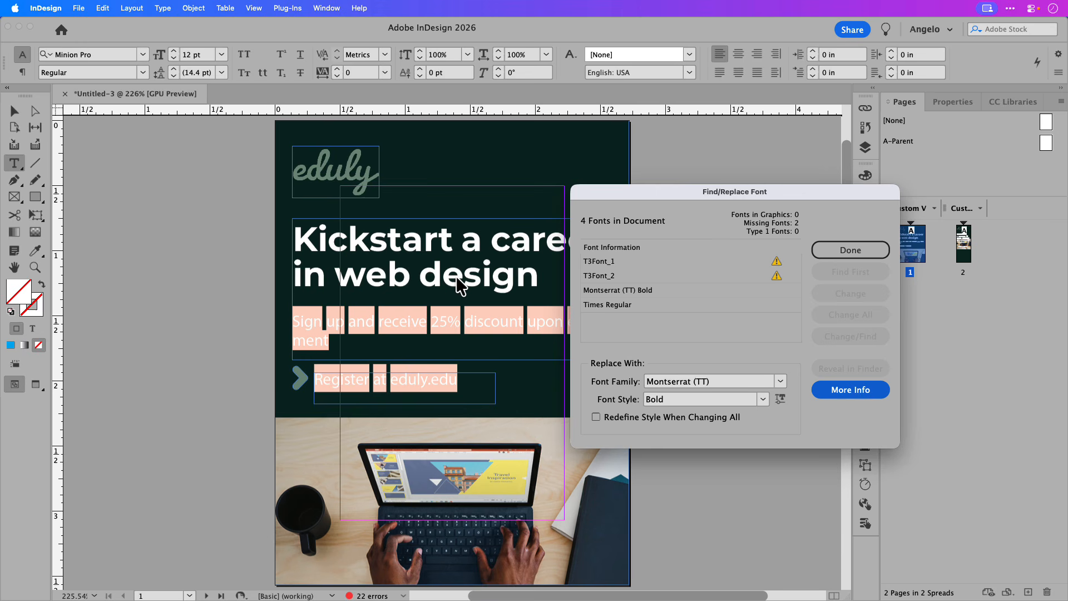
Step: Replace all instances of the missing T3Font_1 with Montserrat (TT) Regular
left_click(598, 264)
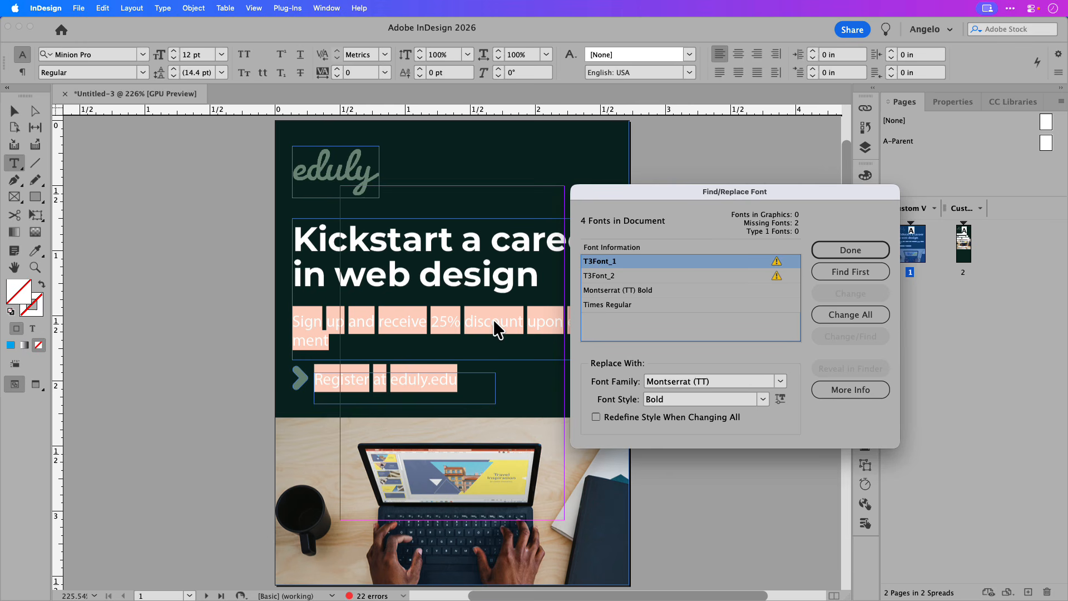
left_click(763, 399)
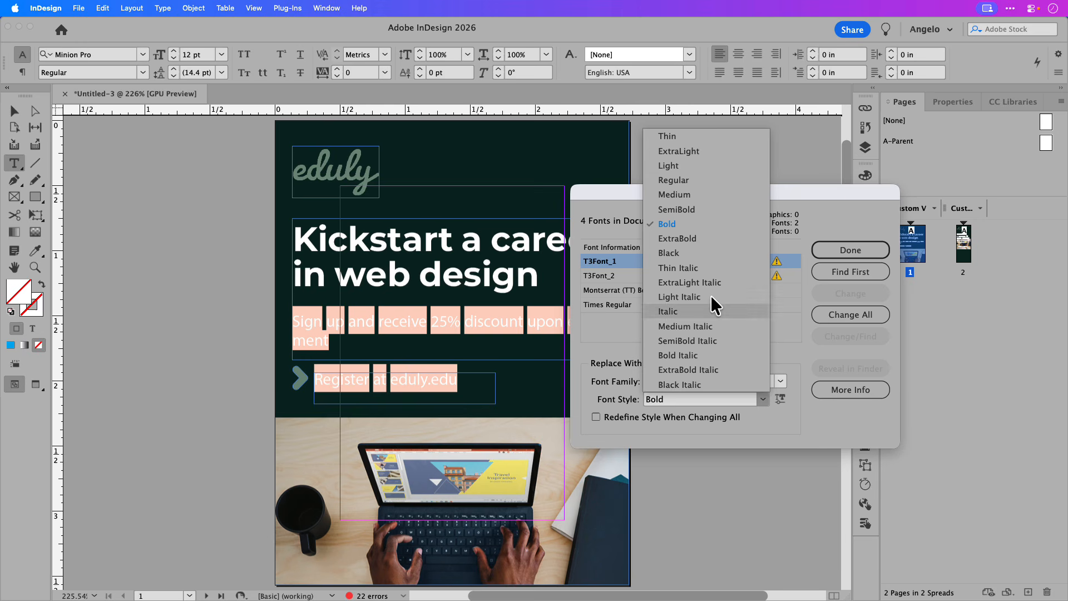
left_click(682, 184)
left_click(828, 315)
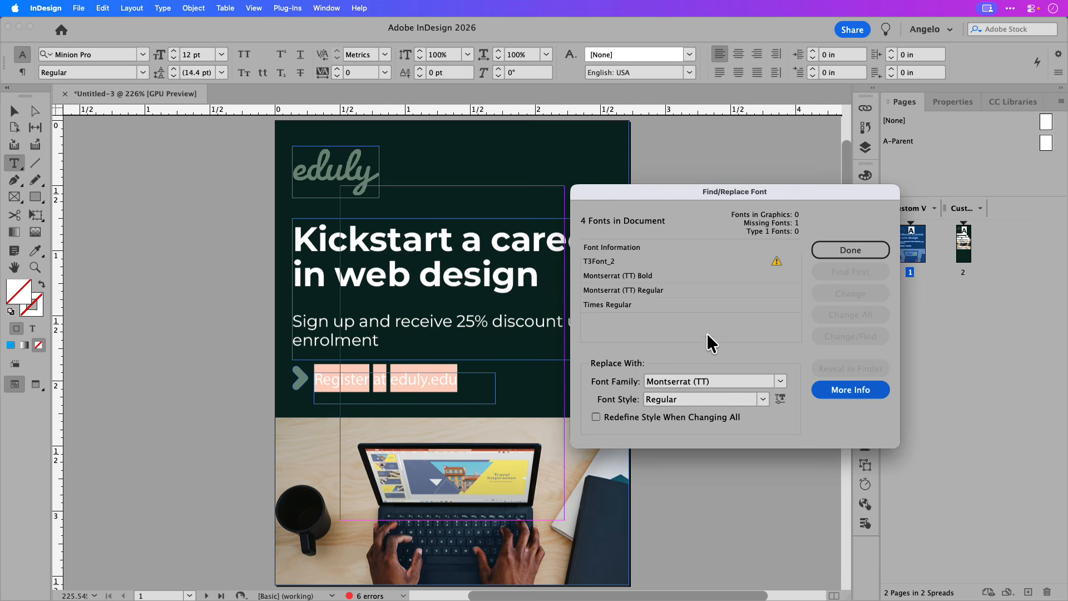
Step: Replace all instances of the missing T3Font_2 with Montserrat (TT) Bold and finish the font replacement
left_click(609, 263)
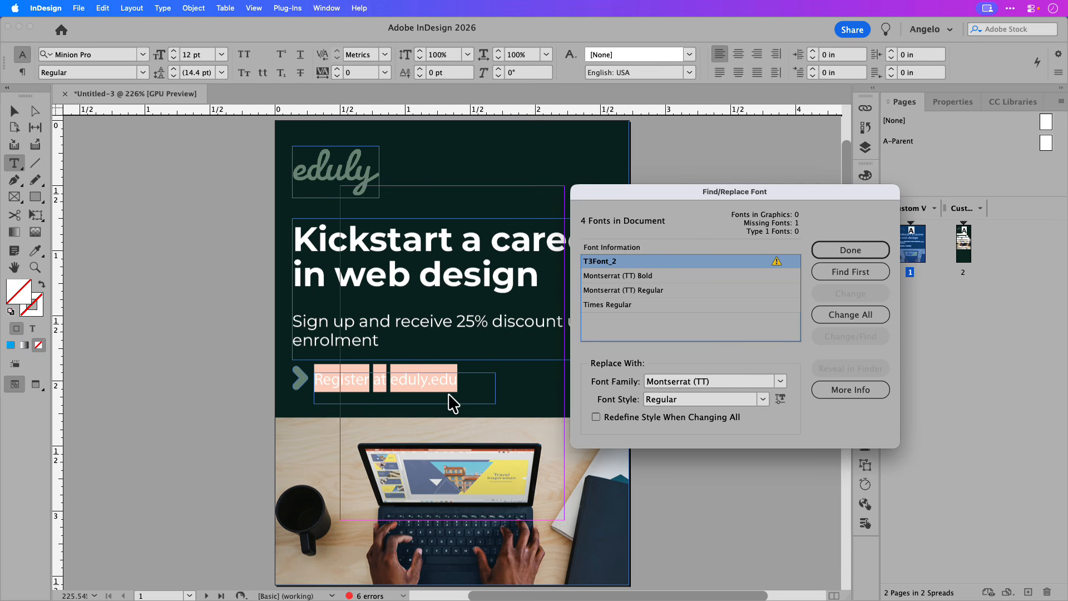
left_click(759, 401)
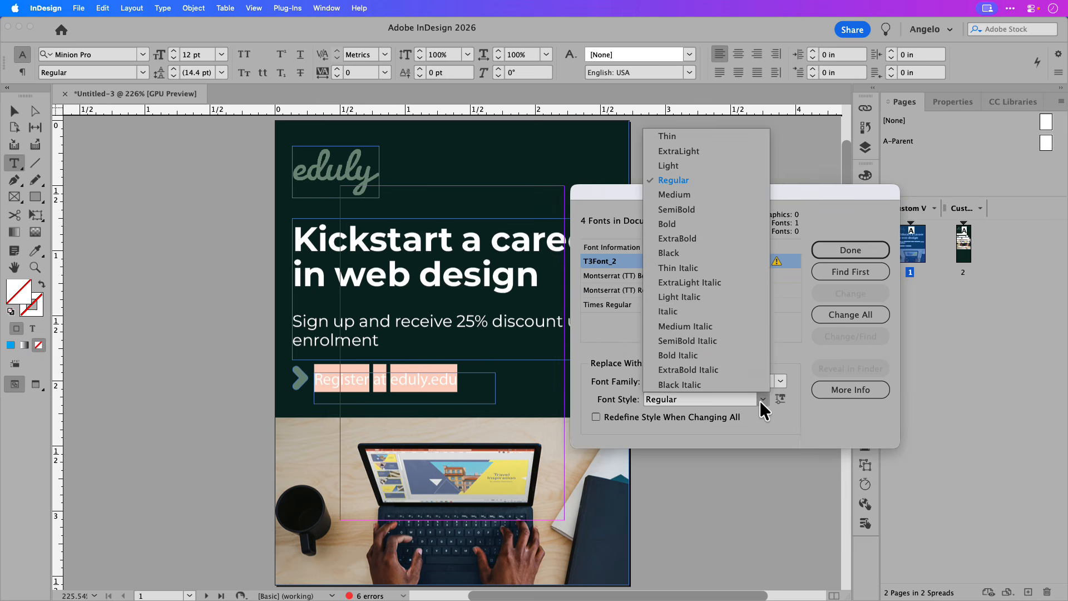
left_click(687, 229)
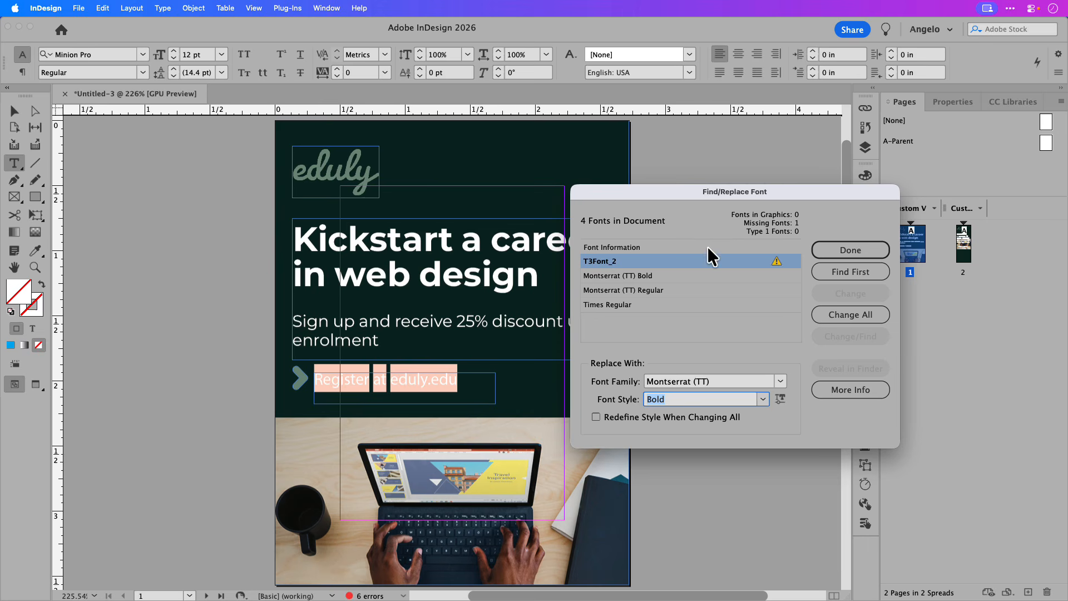
left_click(840, 316)
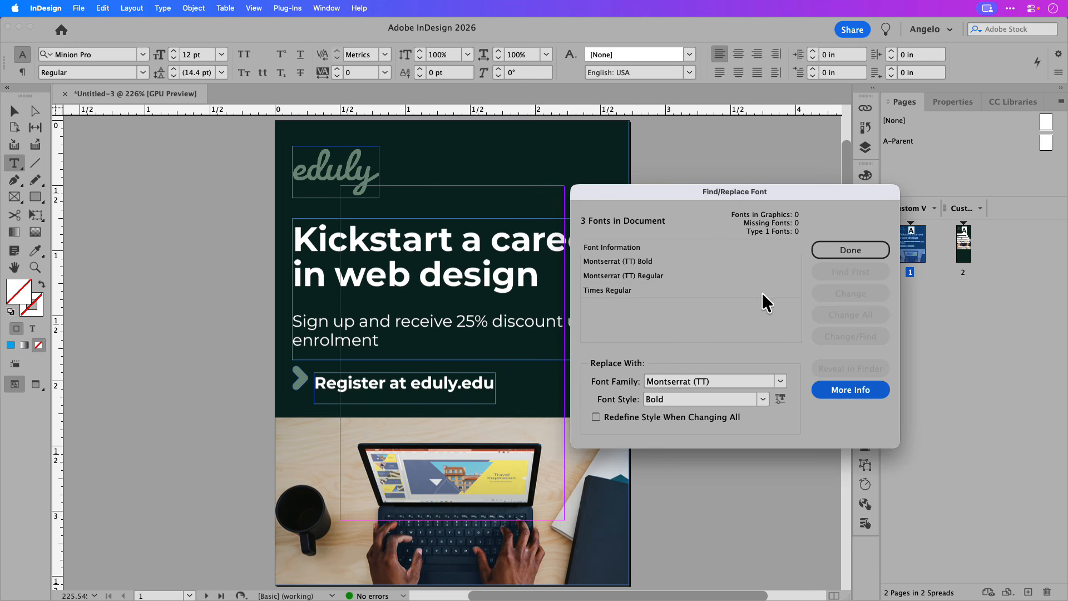
left_click(850, 250)
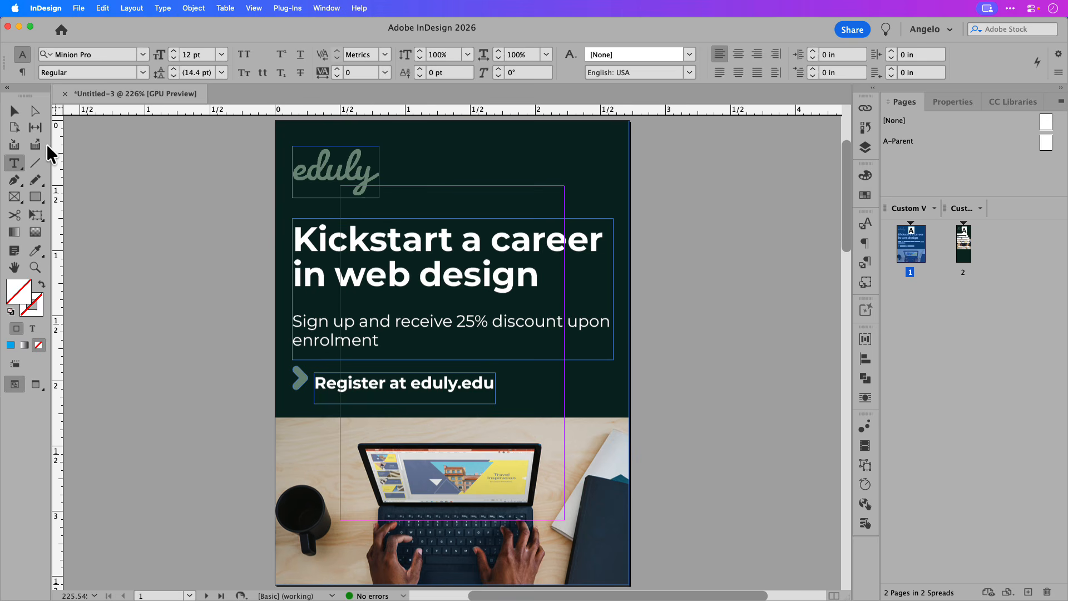
Step: Remove the trailing empty line after "enrolment" in the headline text frame and fit the frame to its content
left_click(14, 113)
left_click(427, 350)
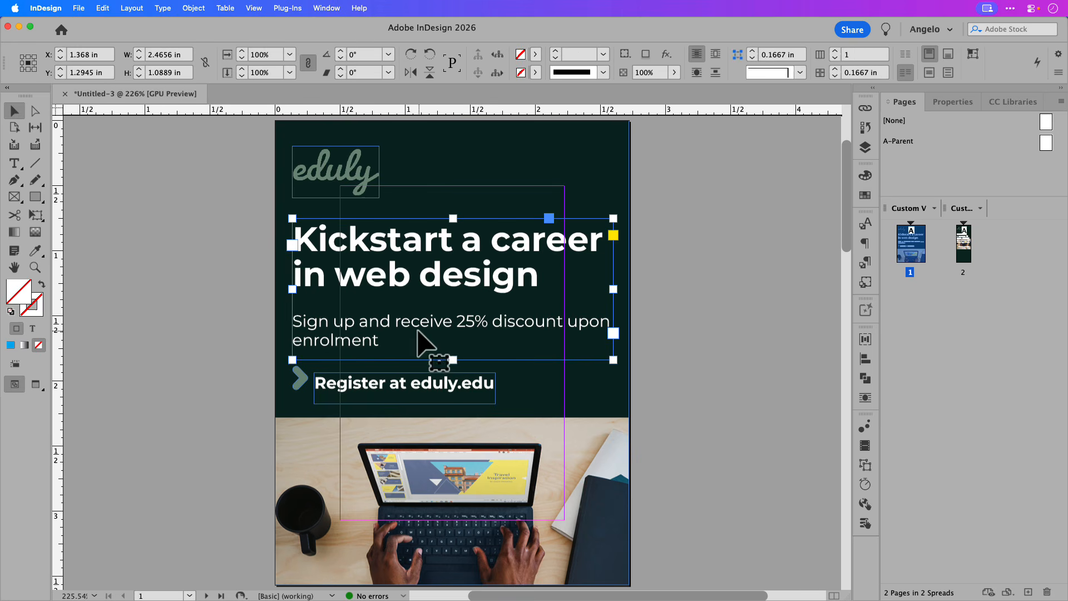
left_click_drag(453, 360, 459, 397)
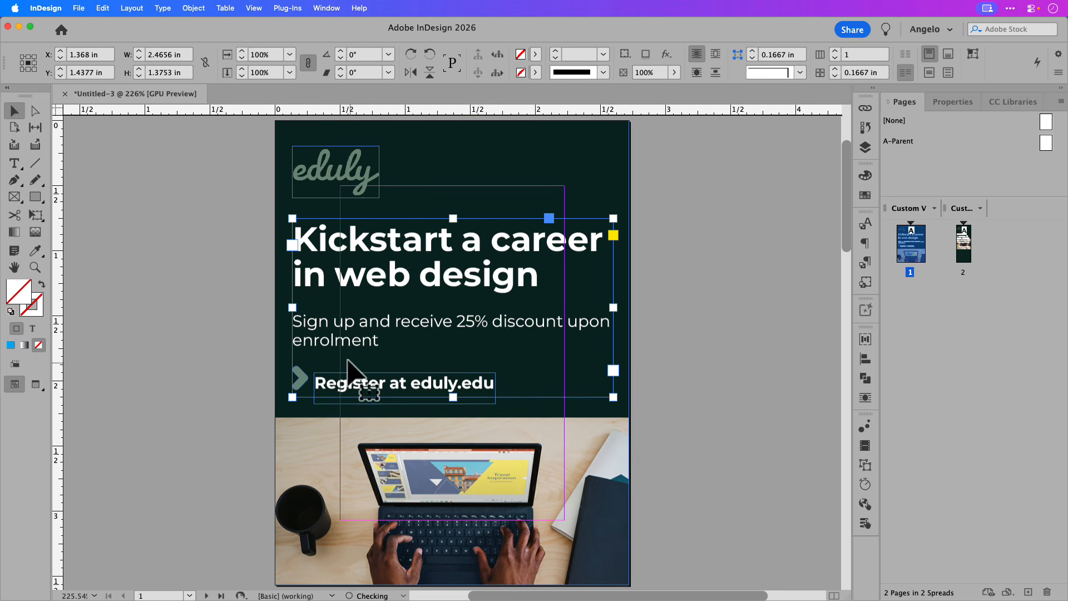
double_click(308, 390)
left_click_drag(309, 389, 287, 366)
key("BackSpace")
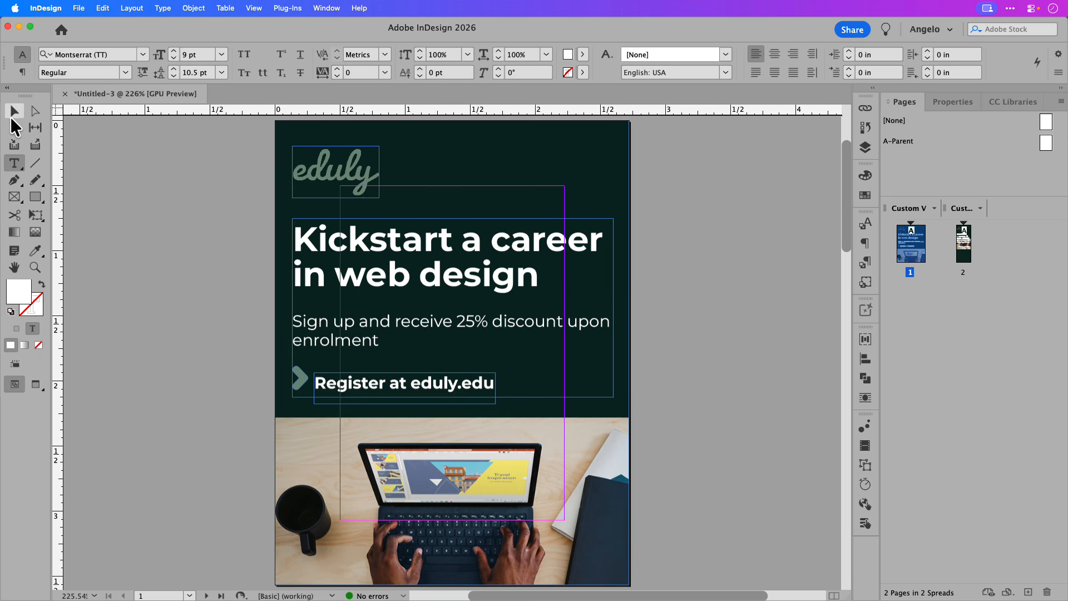
left_click(14, 110)
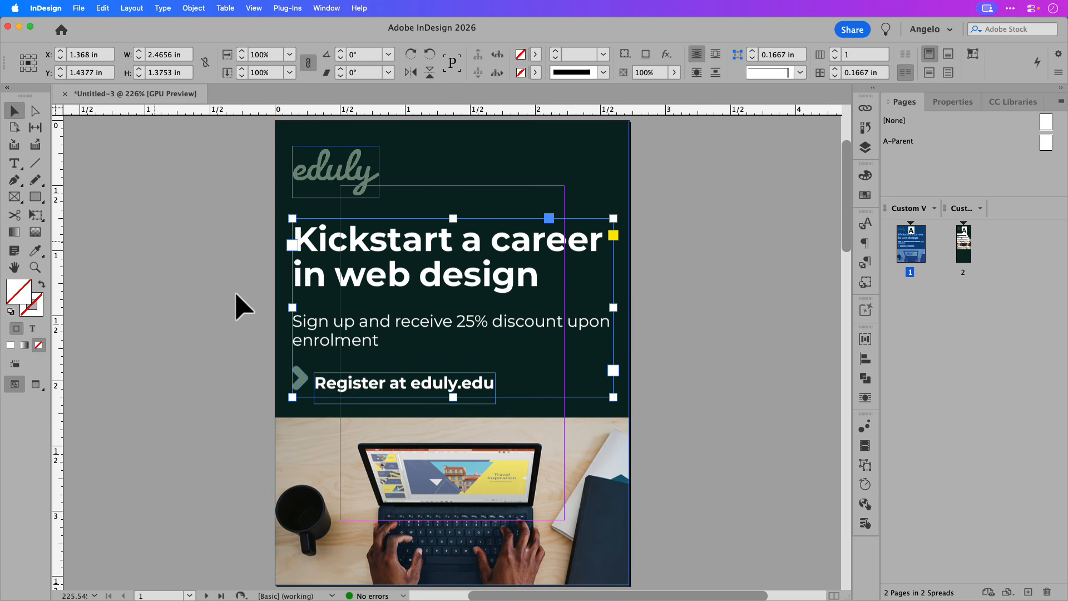
double_click(453, 396)
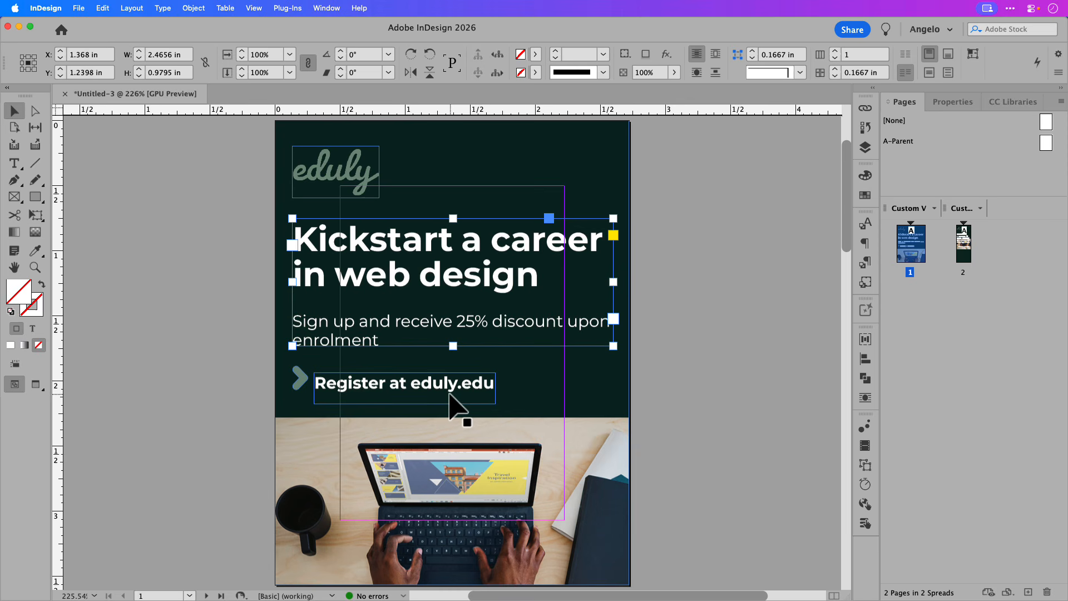
Step: Clear the trailing blank line after "Register at eduly.edu" on page 1 and fit that text frame to its content
left_click(437, 395)
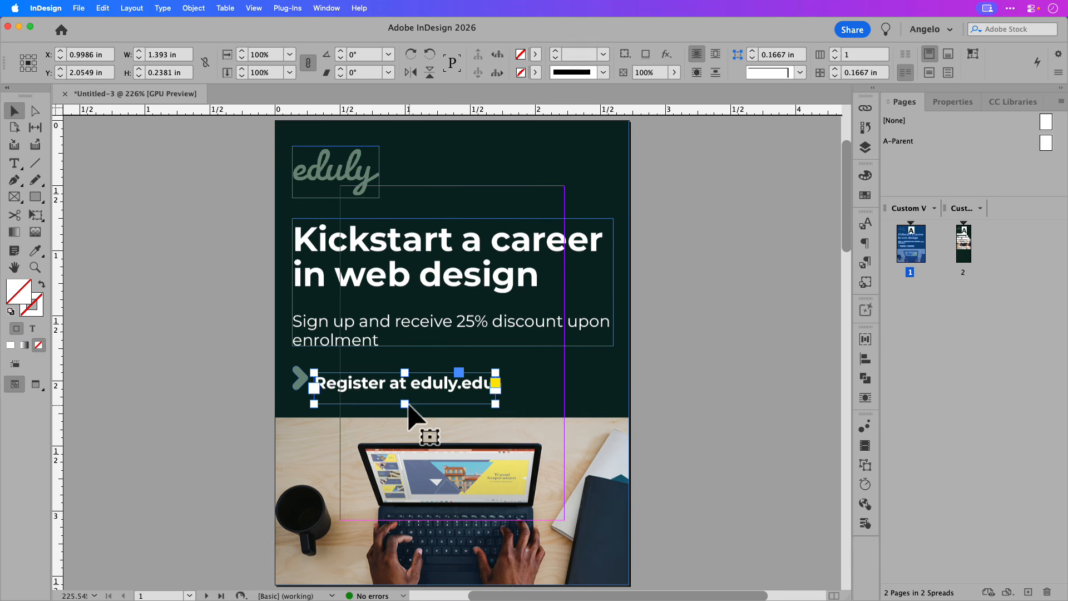
left_click_drag(404, 403, 404, 440)
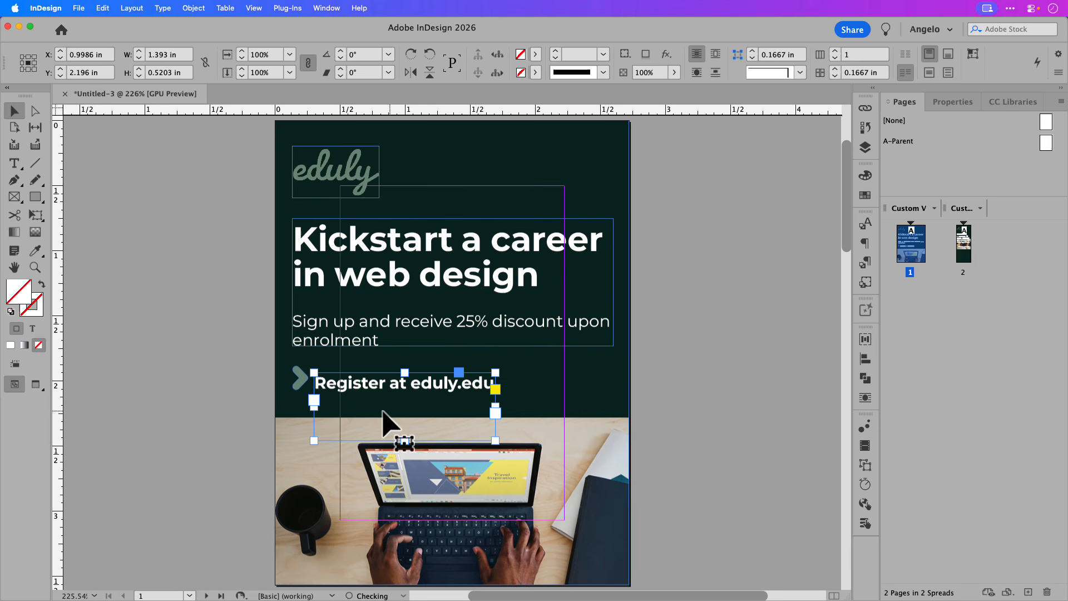
double_click(356, 427)
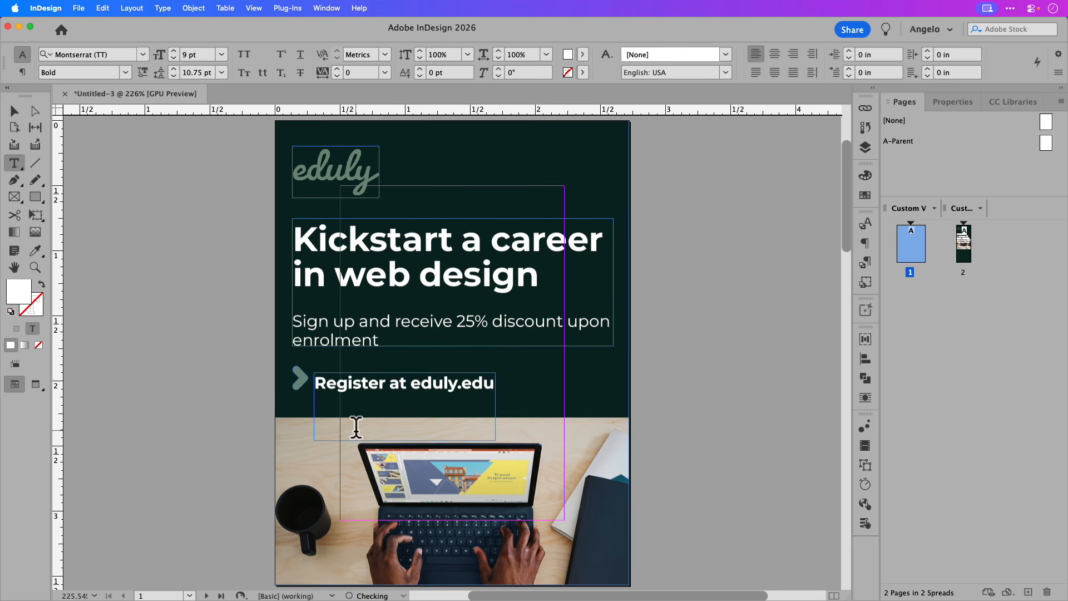
left_click(14, 116)
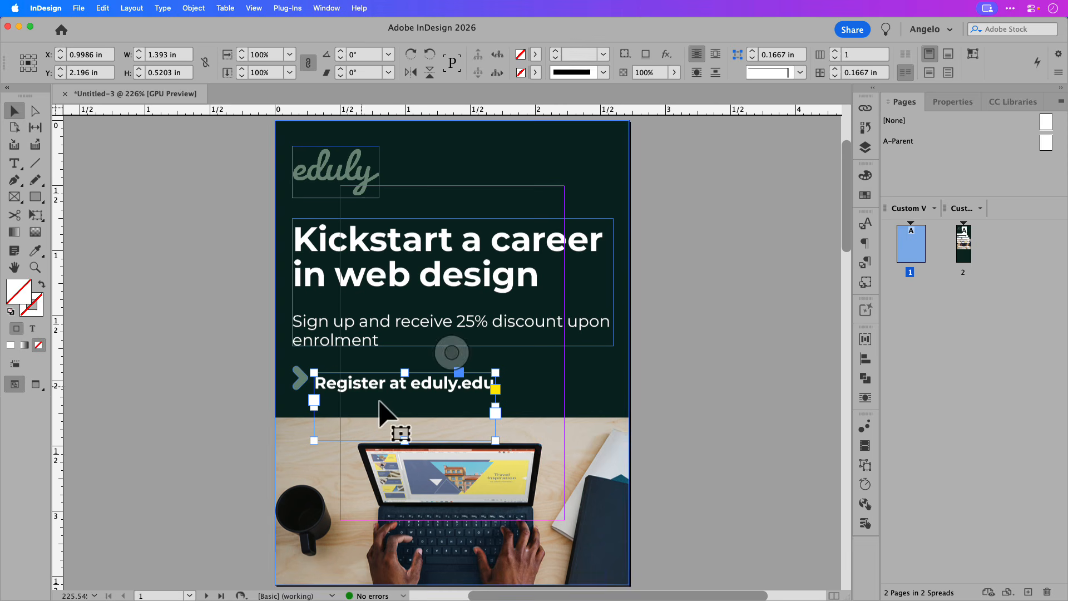
double_click(405, 440)
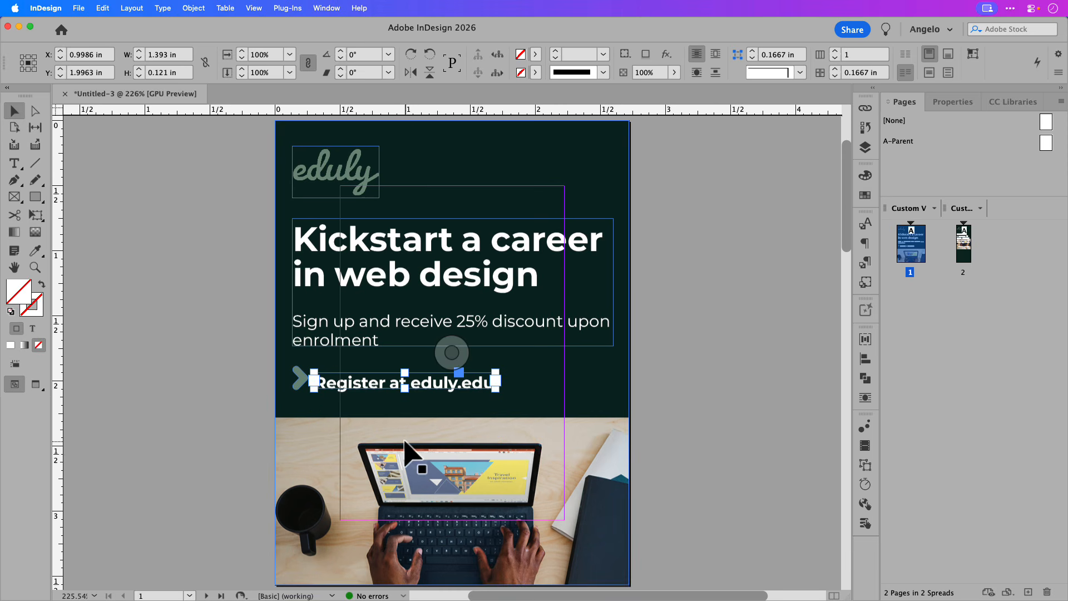
Step: Align the arrow and the "Register at eduly.edu" text on their vertical centers and group them
left_click(297, 384, "shift")
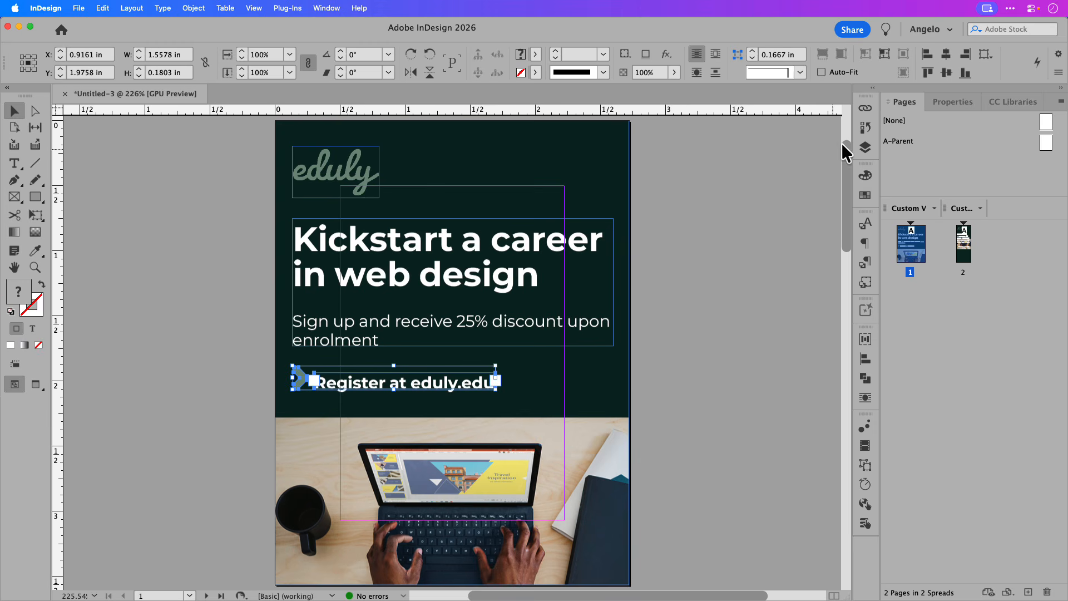
left_click(945, 73)
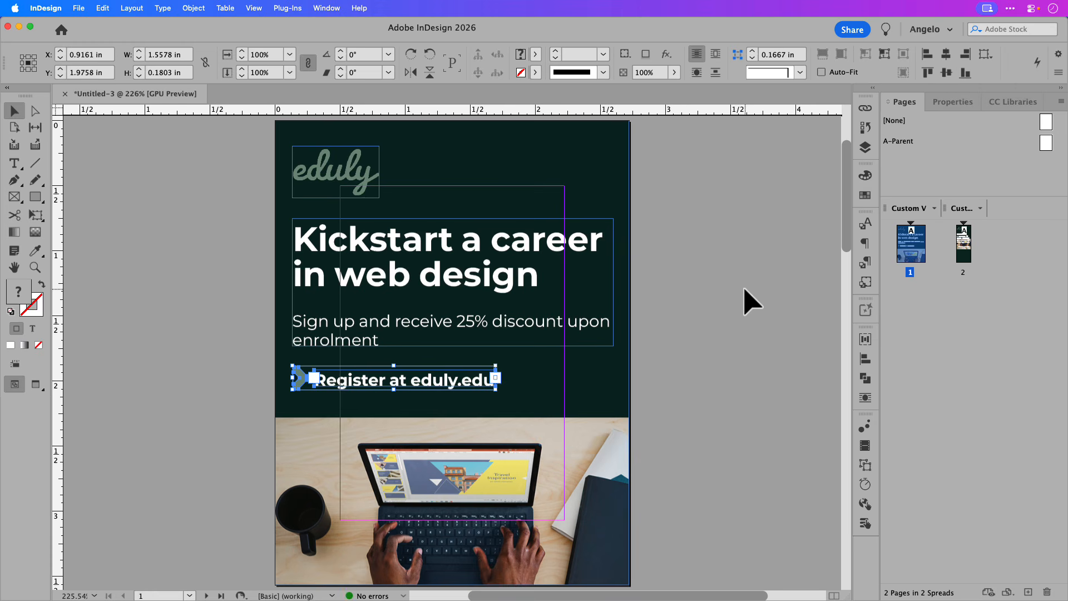
key("super+g")
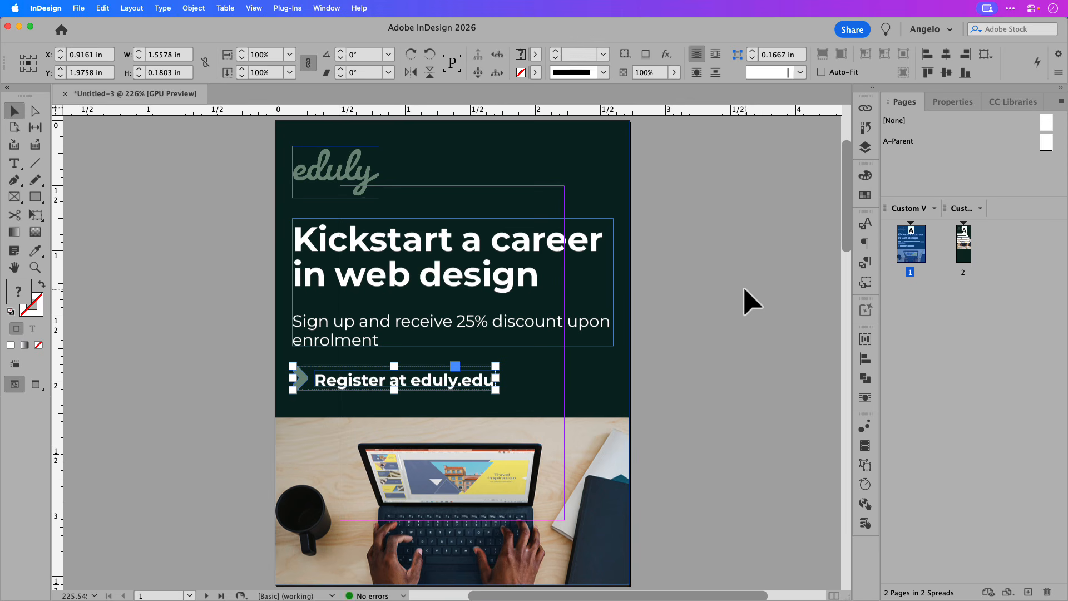
Step: Nudge the grouped arrow and register text down by about 0.04 in
key("Down")
key("Down")
key("Down")
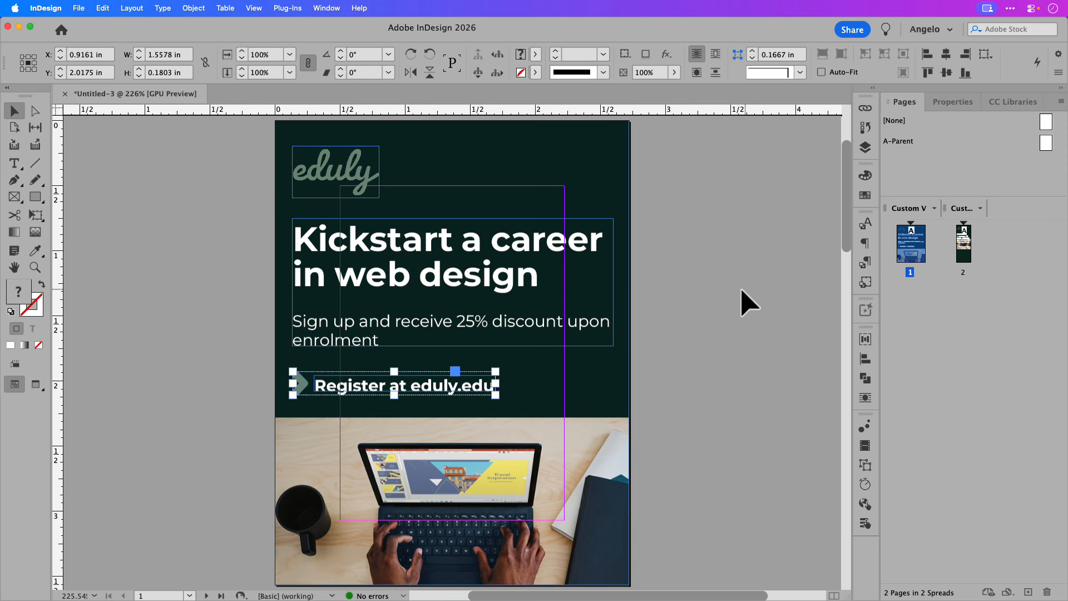
left_click(741, 305)
Step: Turn on the preview screen mode and move the headline text frame up by about 0.04 in
key("w")
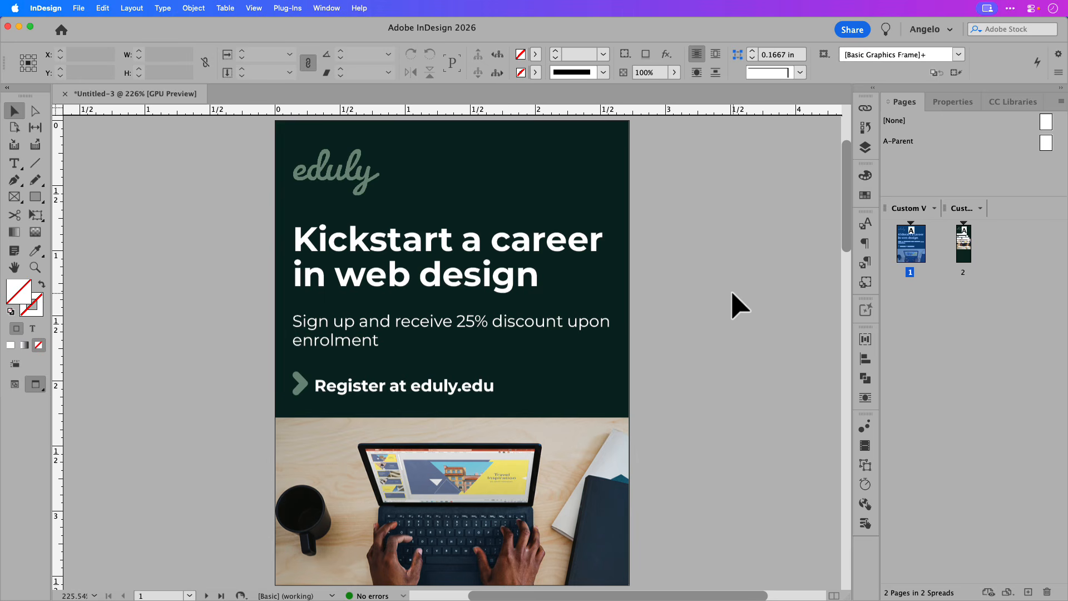
left_click(536, 303)
left_click_drag(536, 303, 526, 293)
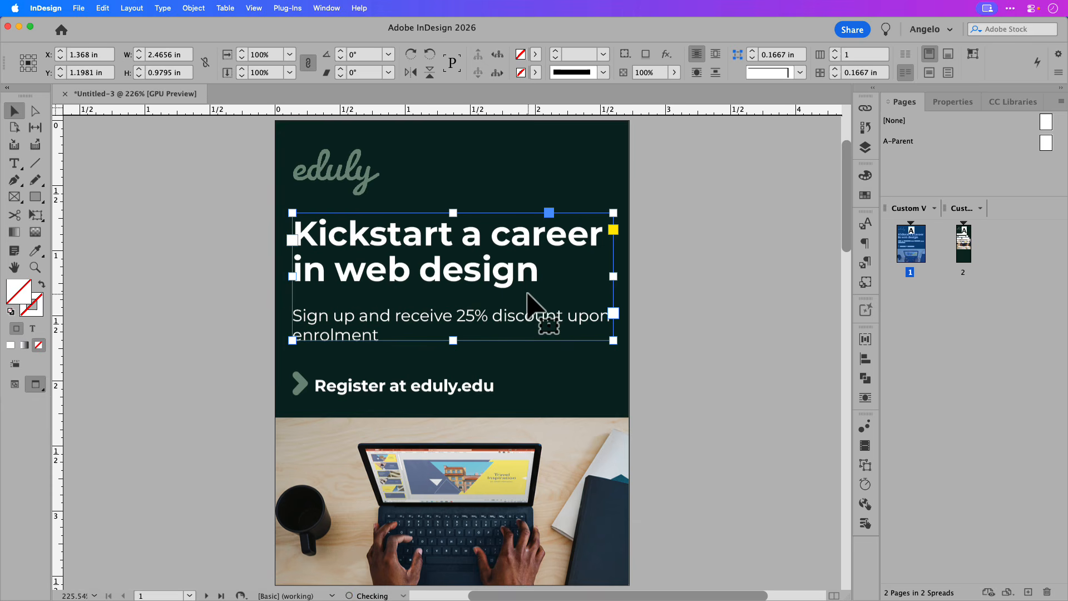
left_click(699, 316)
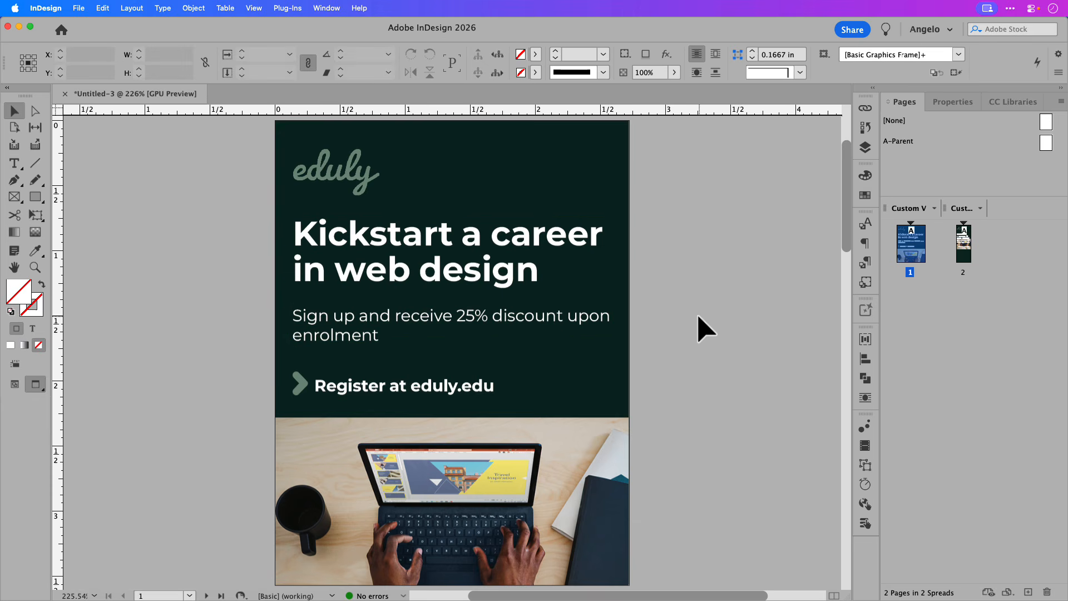
Step: Crop the laptop photo's frame down to the photo's visible upper edge and shift the image up about 0.14 in inside it
left_click(573, 437)
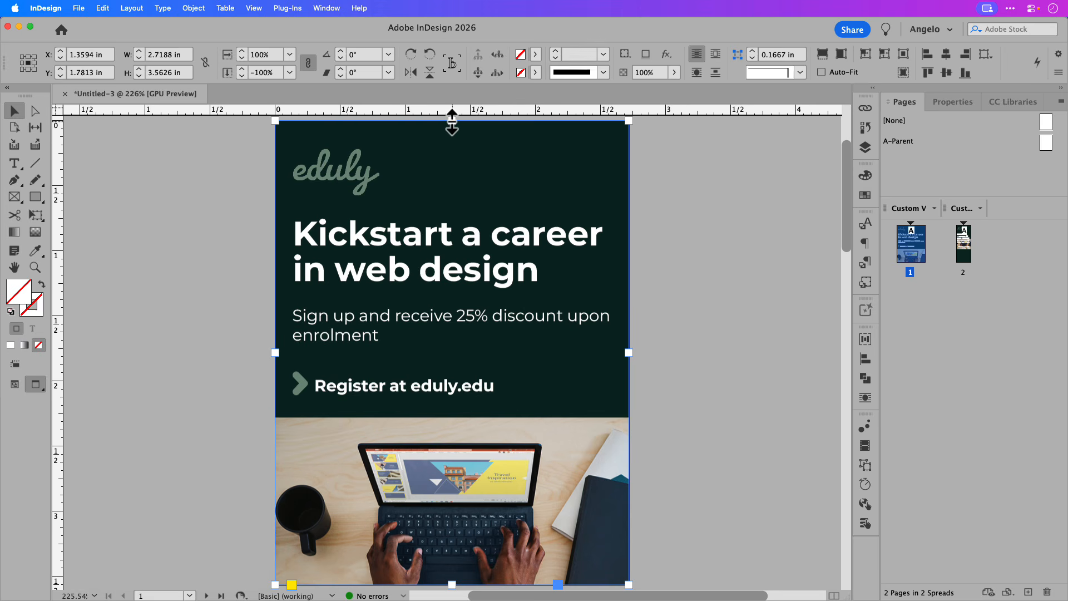
left_click_drag(452, 121, 464, 418)
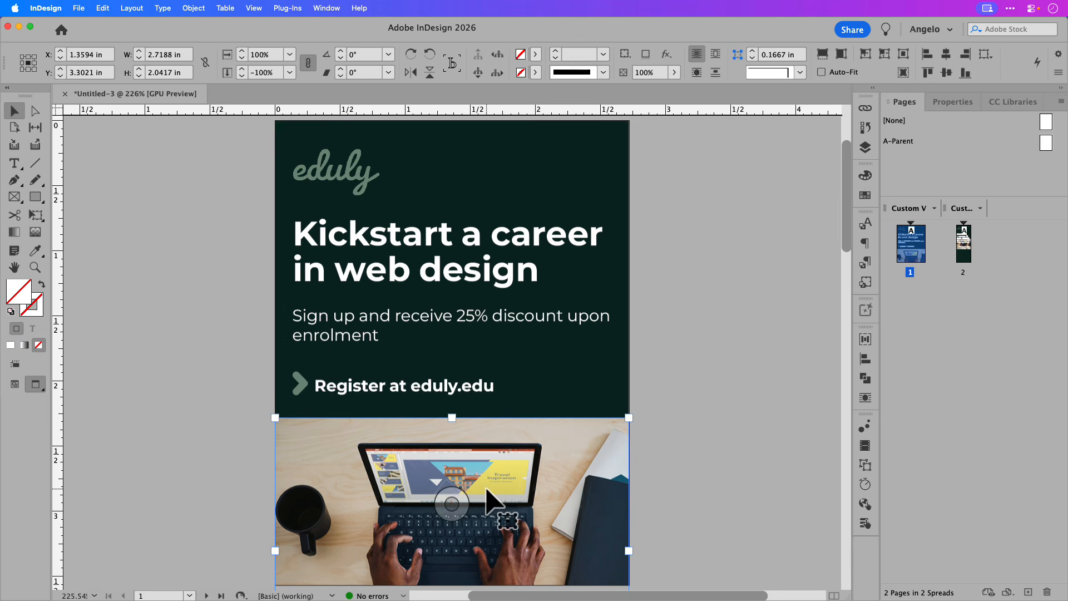
left_click(450, 503)
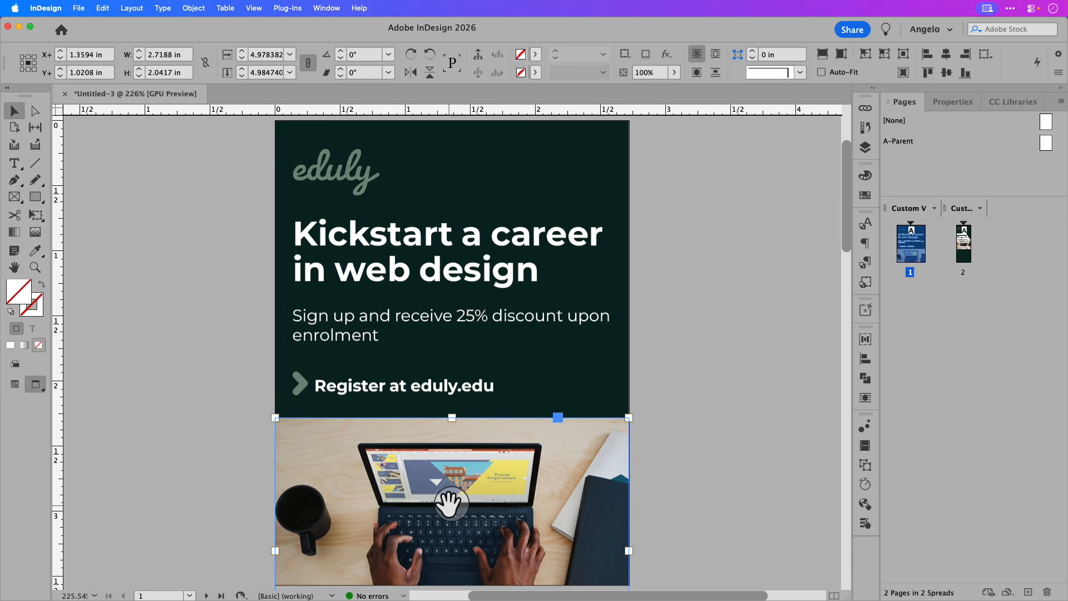
key("Up")
key("Up")
key("Up")
key("Up")
key("Up")
key("Up")
key("Up")
key("Up")
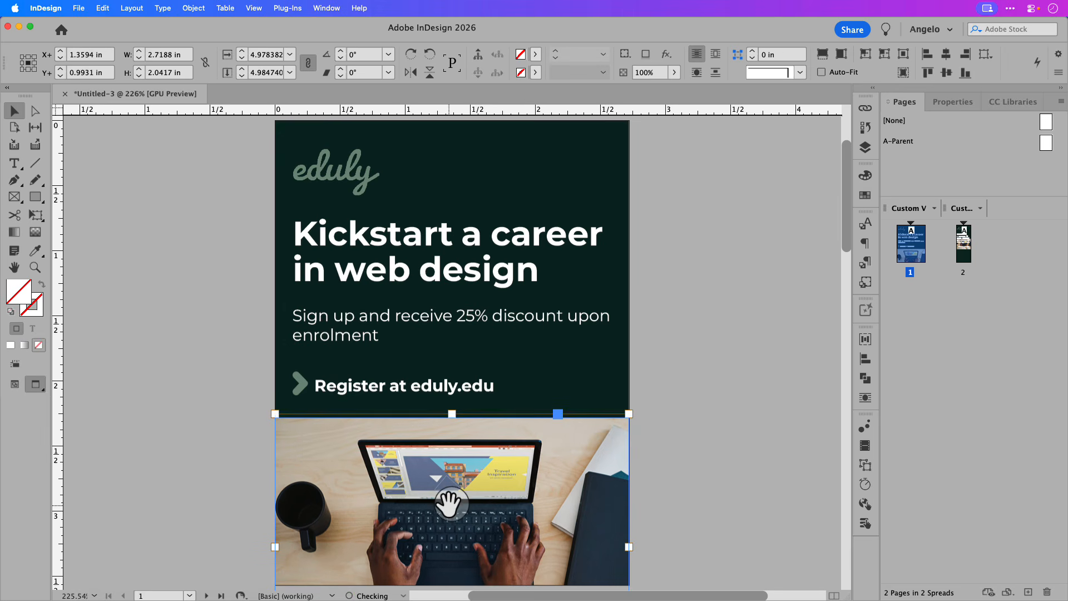
key("Up")
key("Up")
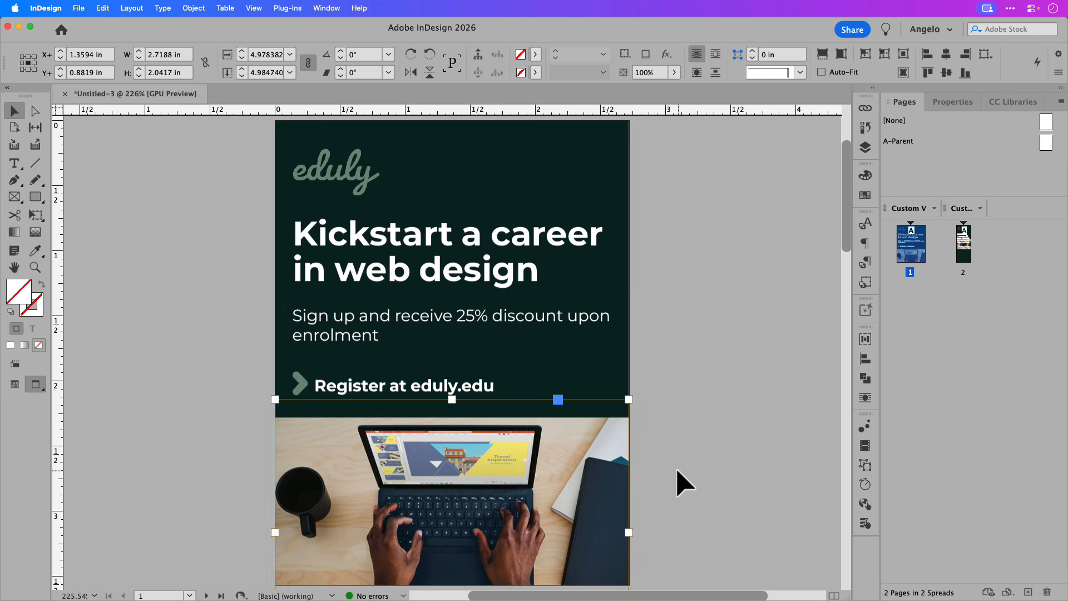
left_click(677, 482)
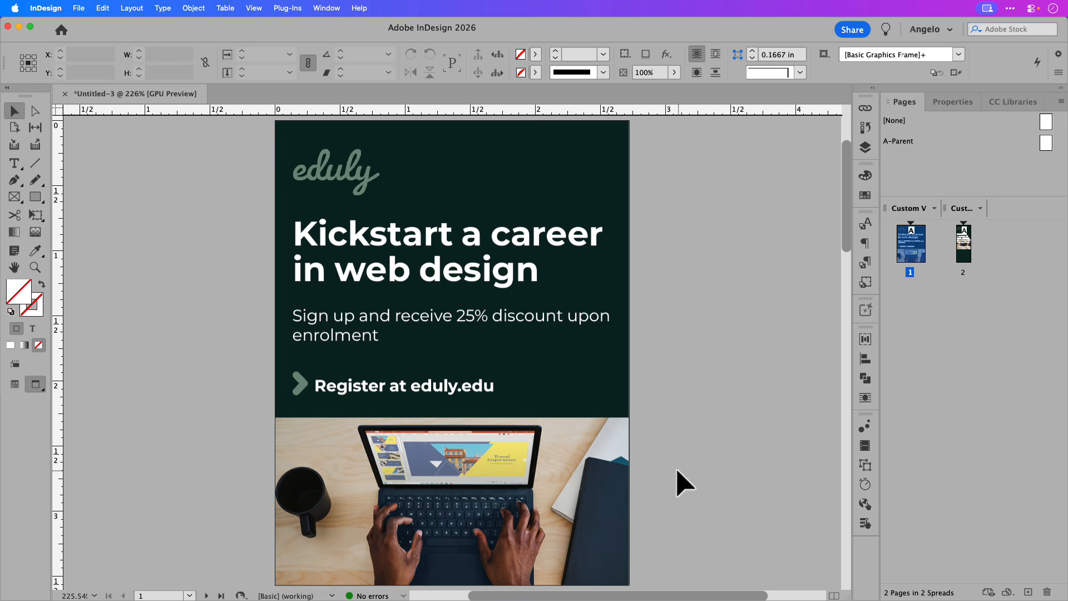
Step: On page 2, fit the laptop photo's frame to its content and move it down to the page's lower edge
double_click(960, 250)
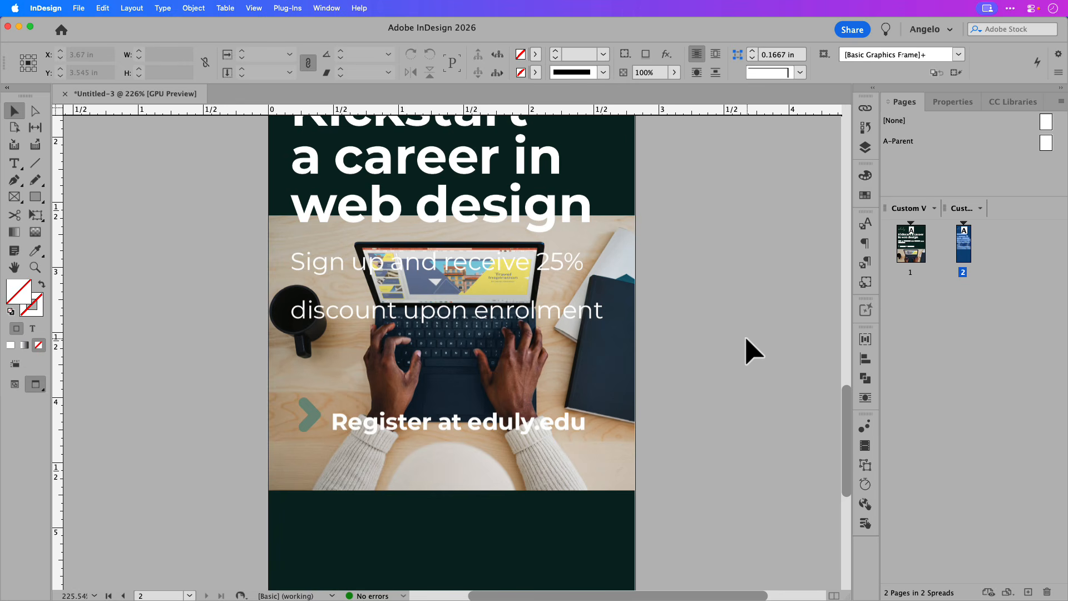
key("super+0")
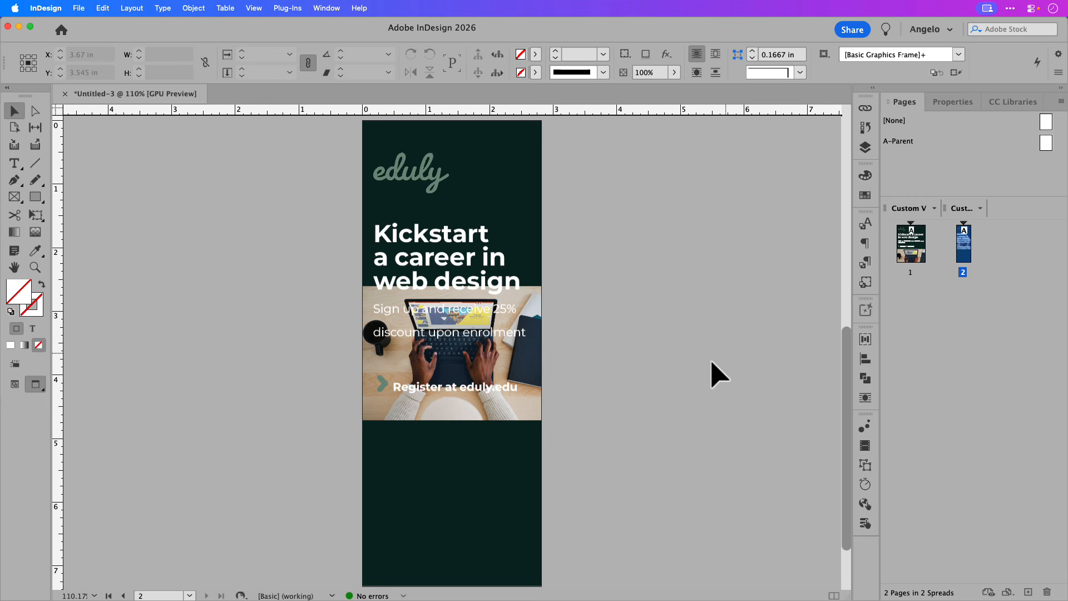
left_click(507, 413)
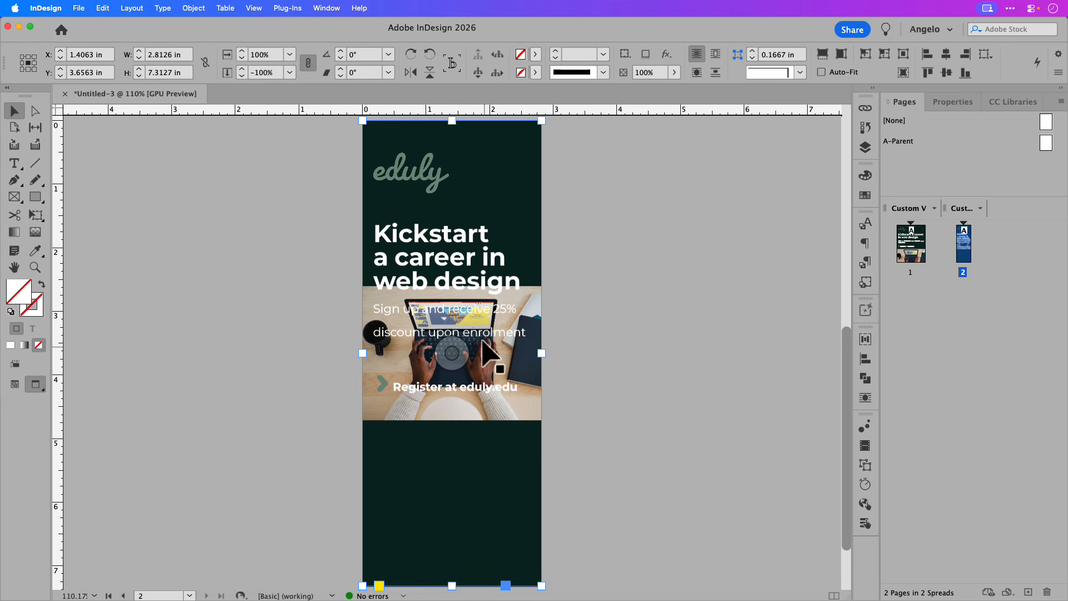
double_click(452, 118)
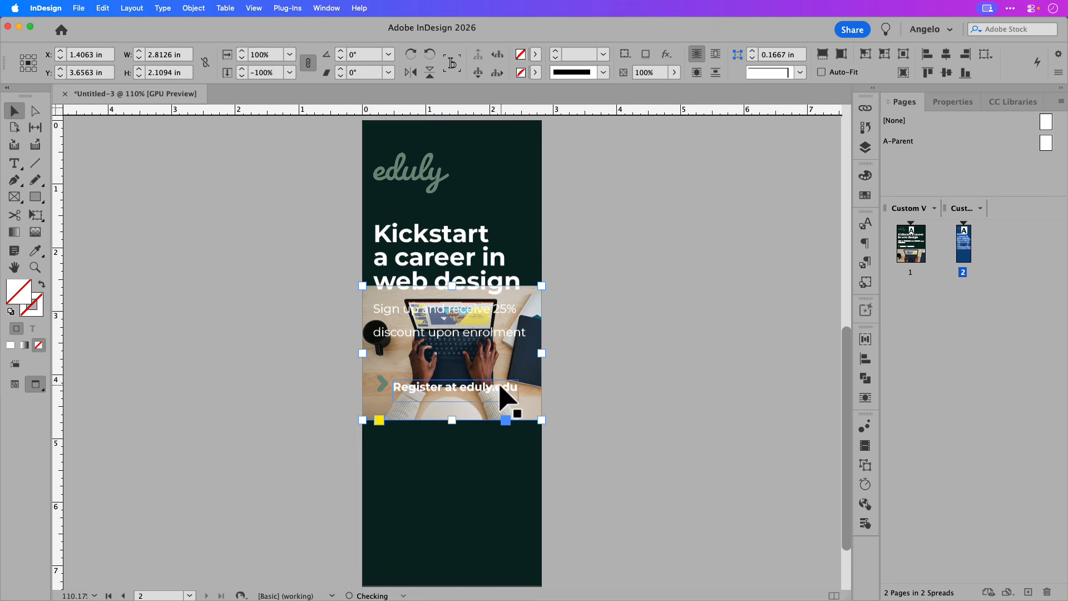
left_click_drag(500, 409, 503, 577)
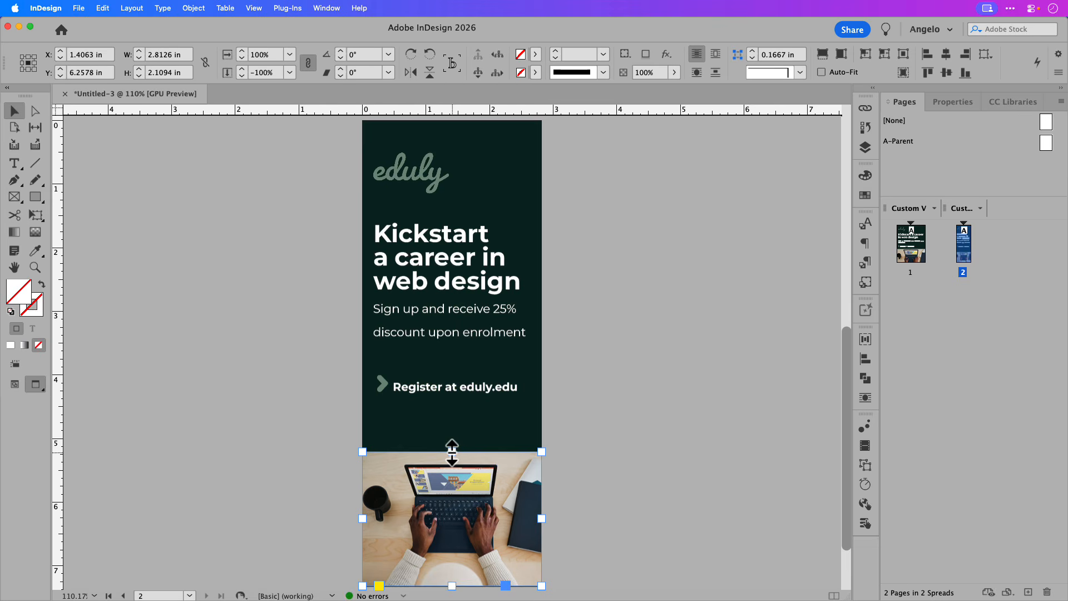
Step: Scale the page 2 photo proportionally to about 2.83 in high and crop both sides of its frame to the page width
left_click_drag(452, 452, 453, 406)
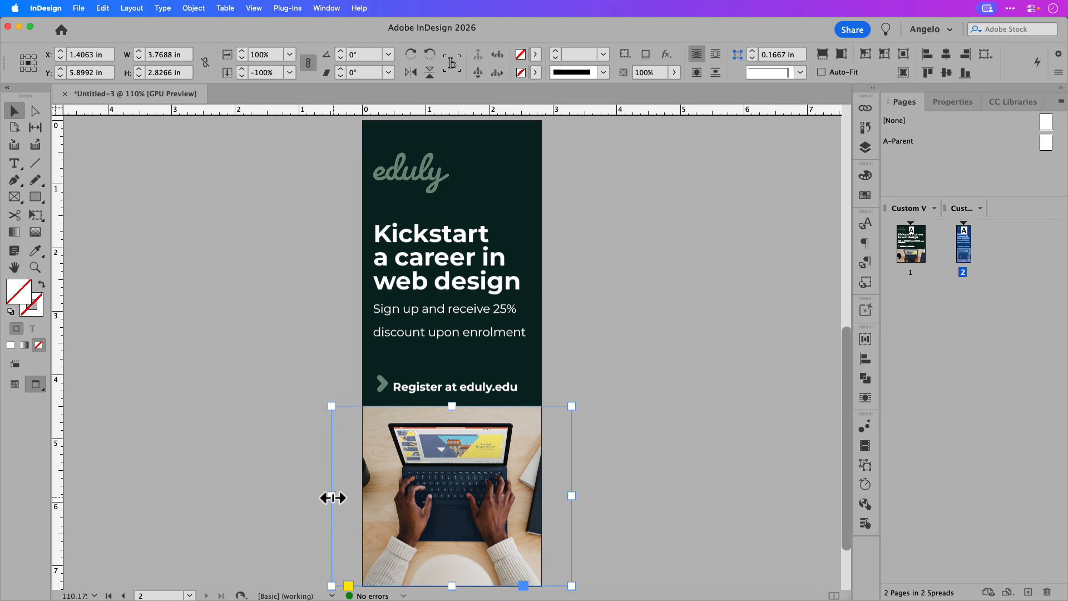
left_click_drag(333, 497, 362, 498)
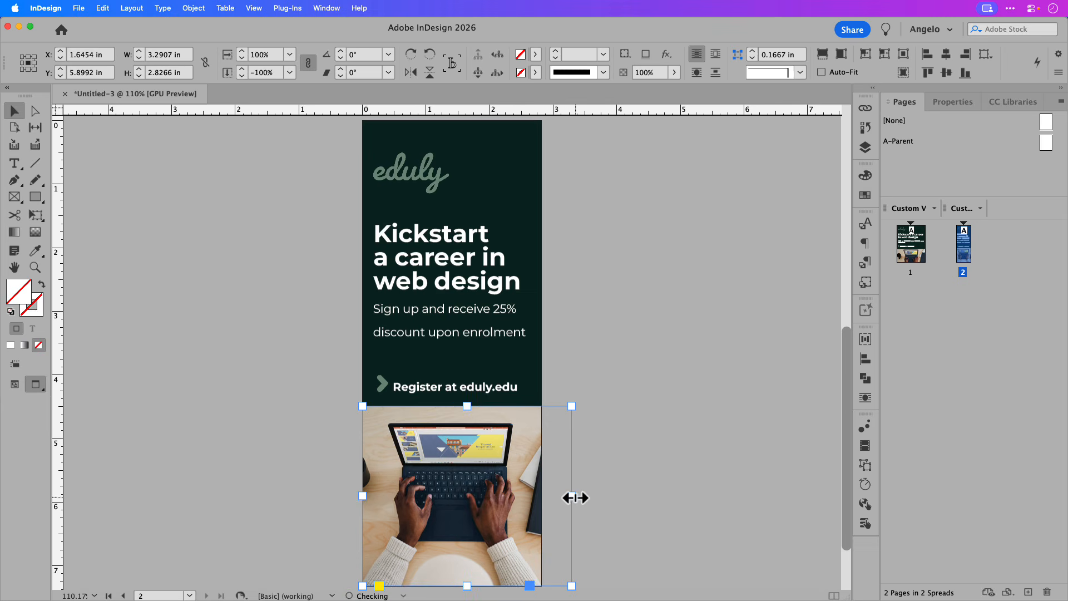
left_click_drag(572, 496, 544, 496)
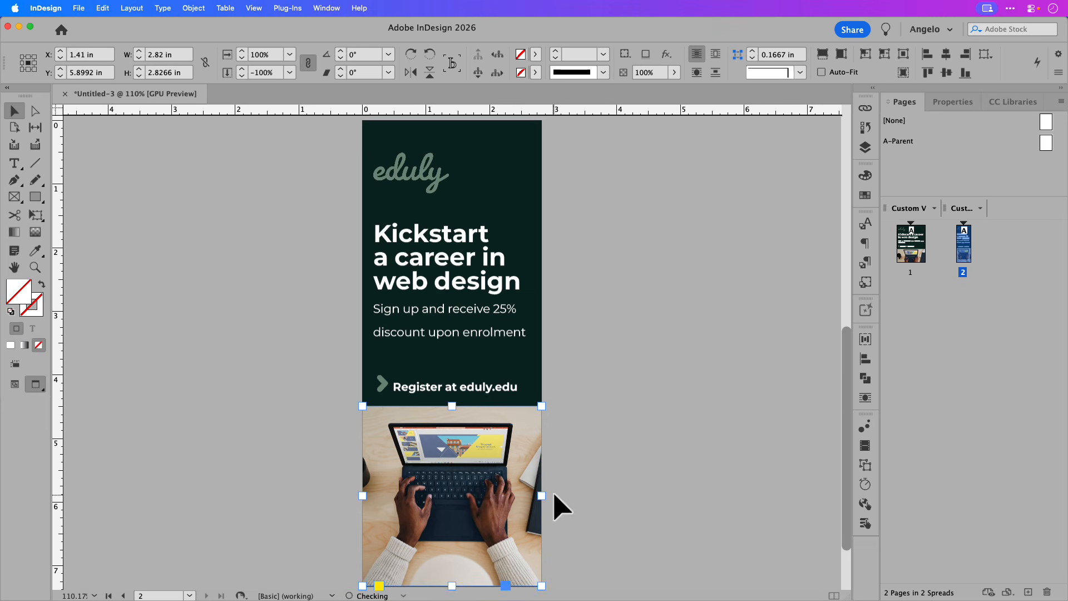
left_click(567, 493)
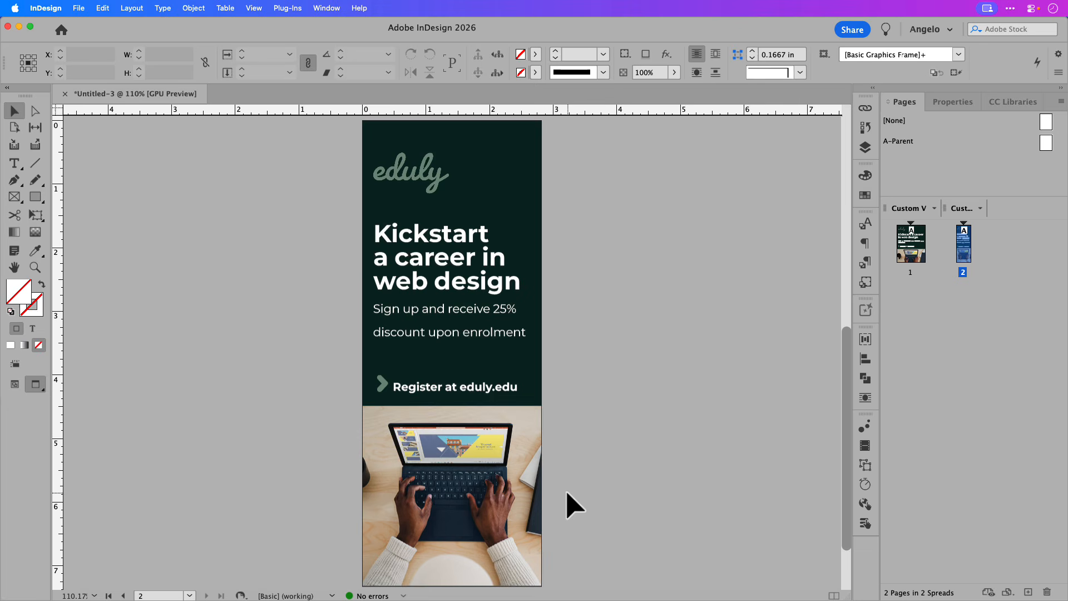
Step: Check the "Register at eduly.edu" text frame on page 2 for extra text and fit the frame to its content
left_click(444, 402)
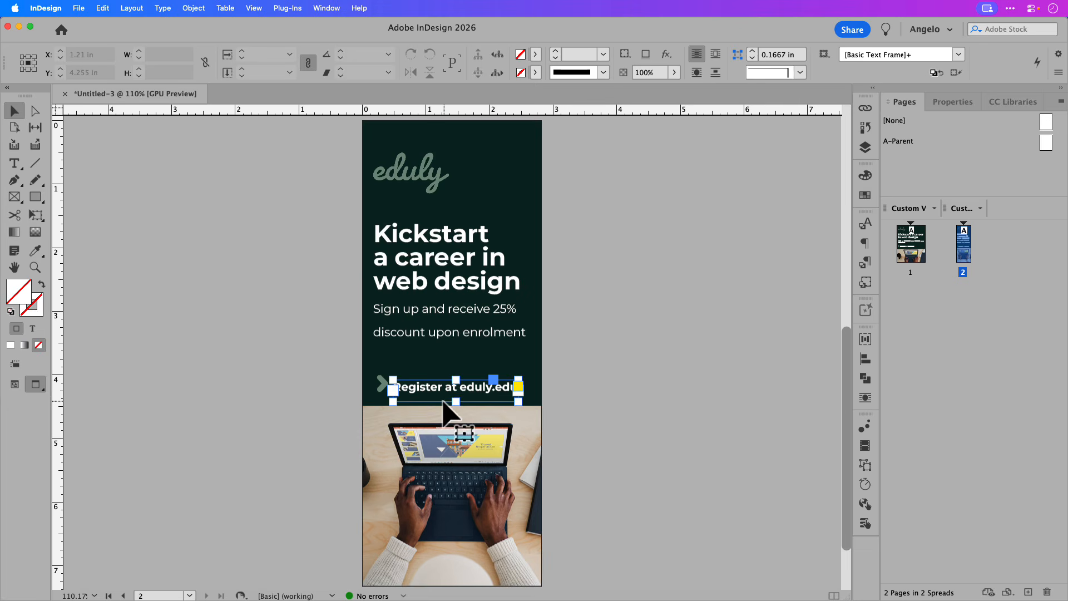
left_click_drag(454, 401, 458, 420)
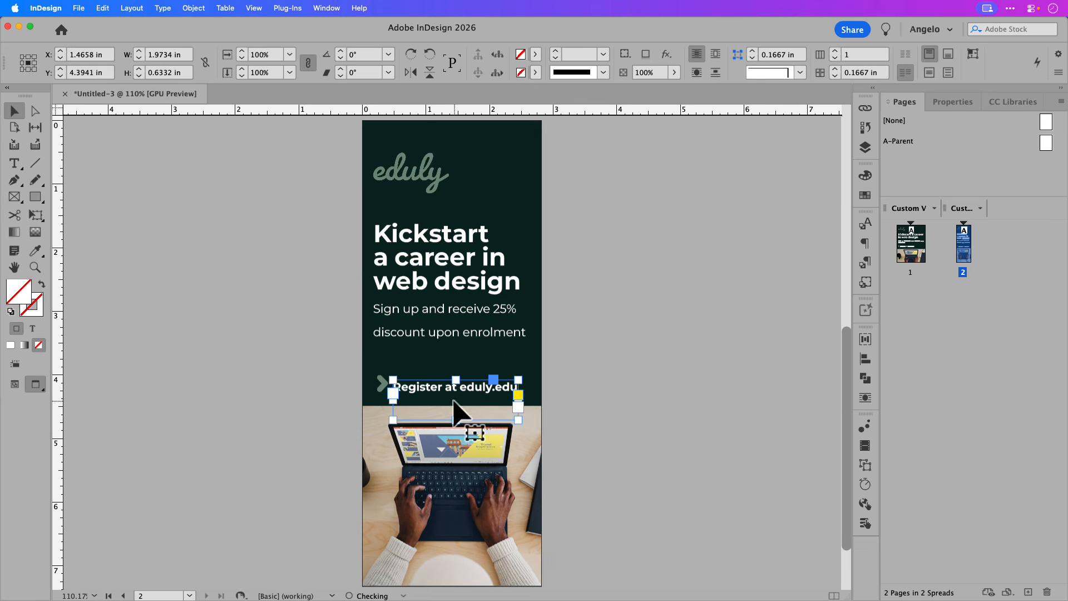
double_click(423, 412)
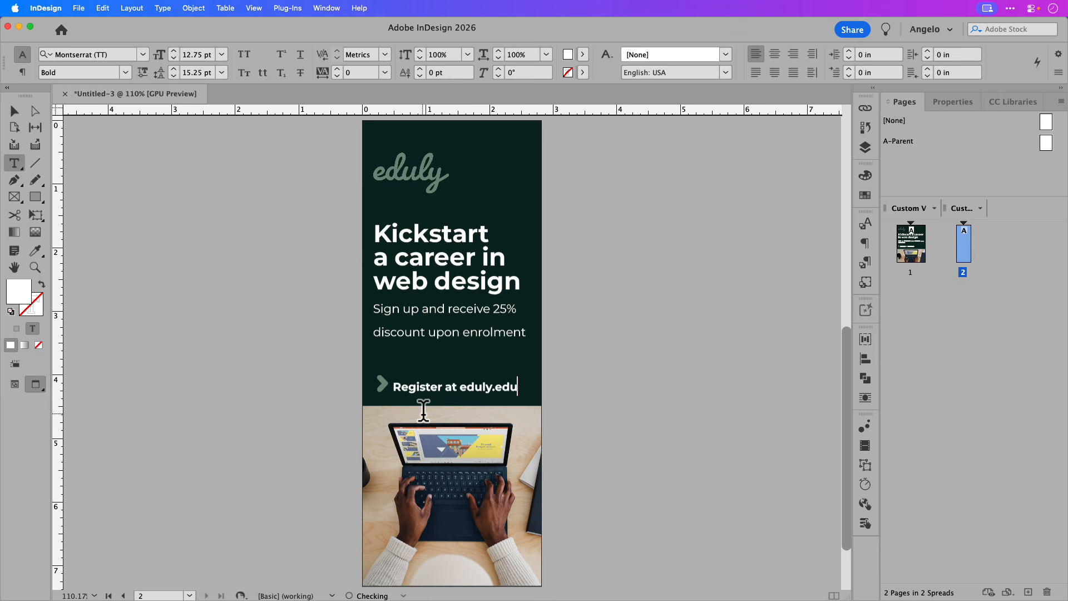
left_click(15, 111)
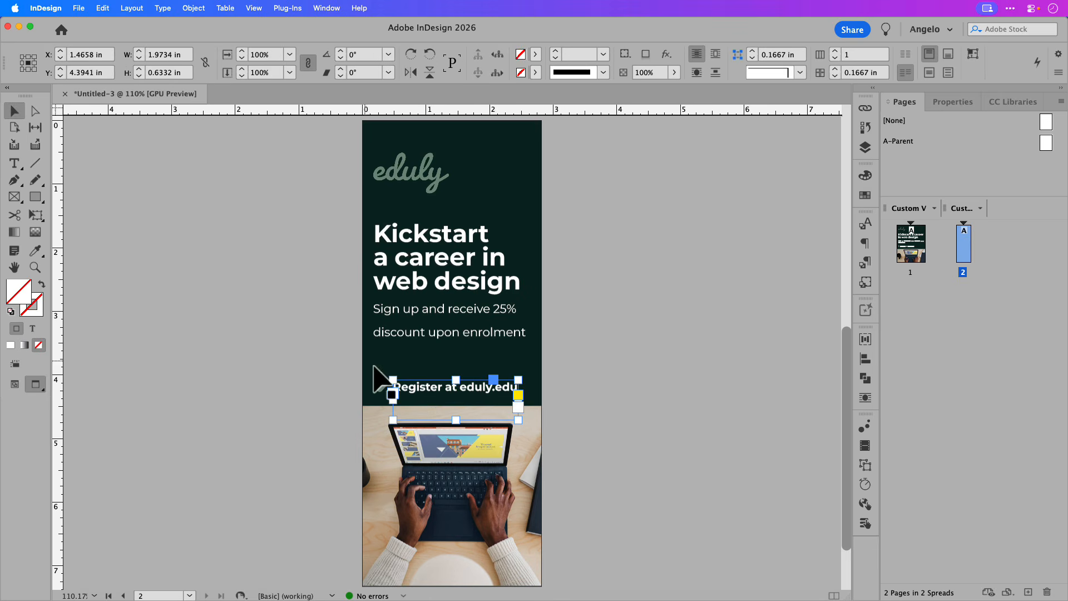
double_click(455, 420)
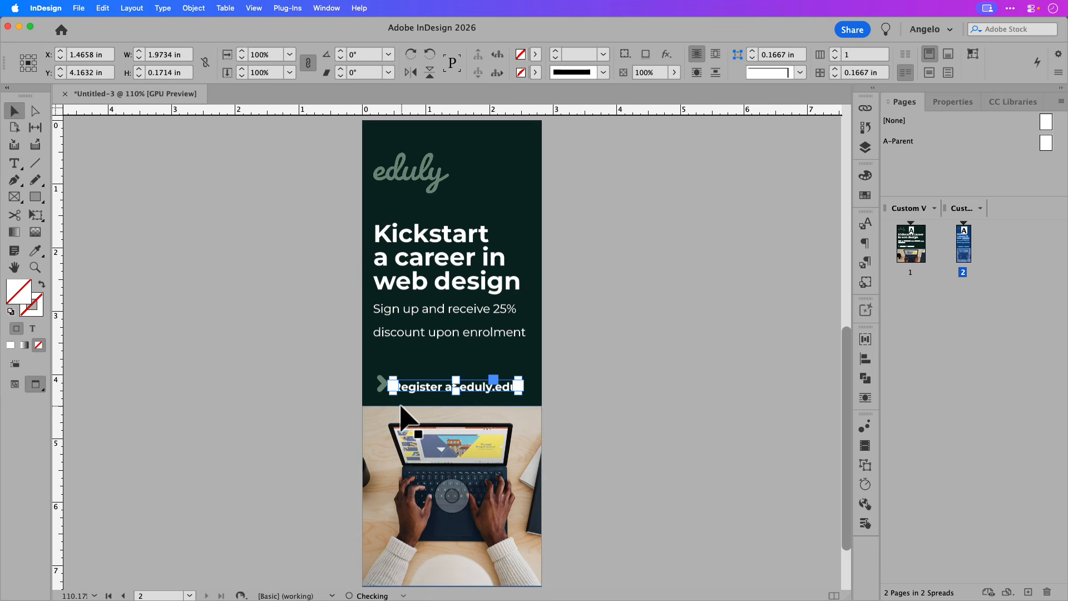
Step: Align the vertical centers of the green arrow and the "Register at eduly.edu" frame, and group the two objects
left_click(382, 384, "shift")
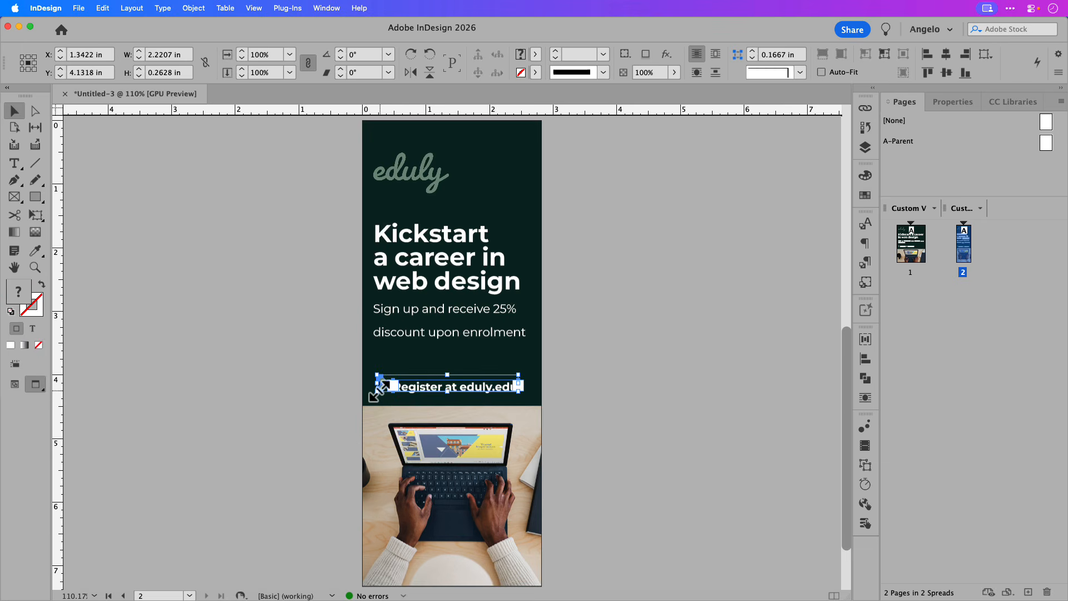
left_click(947, 72)
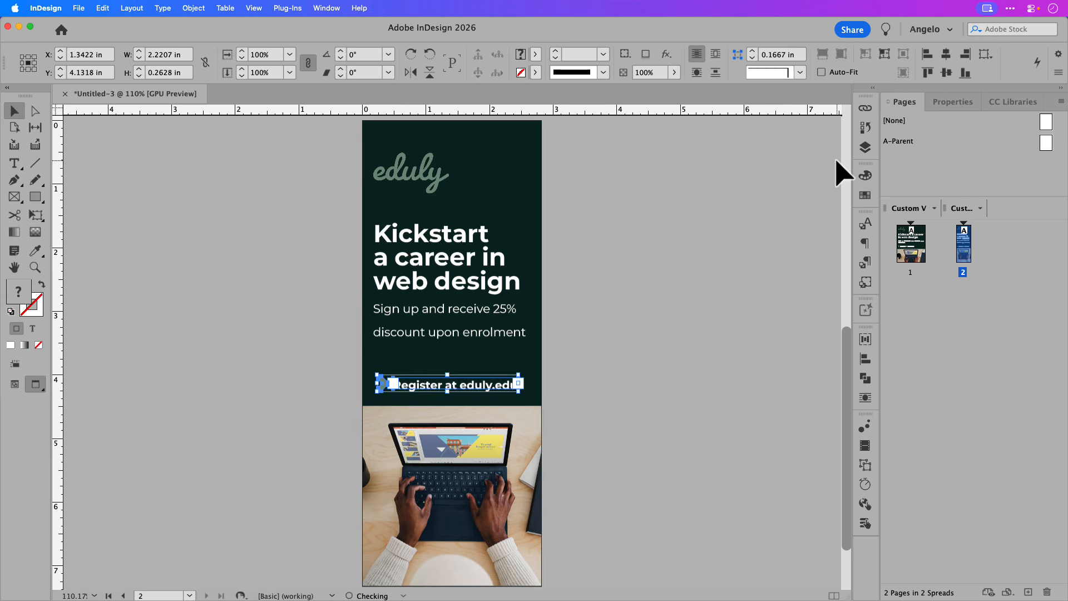
key("super+g")
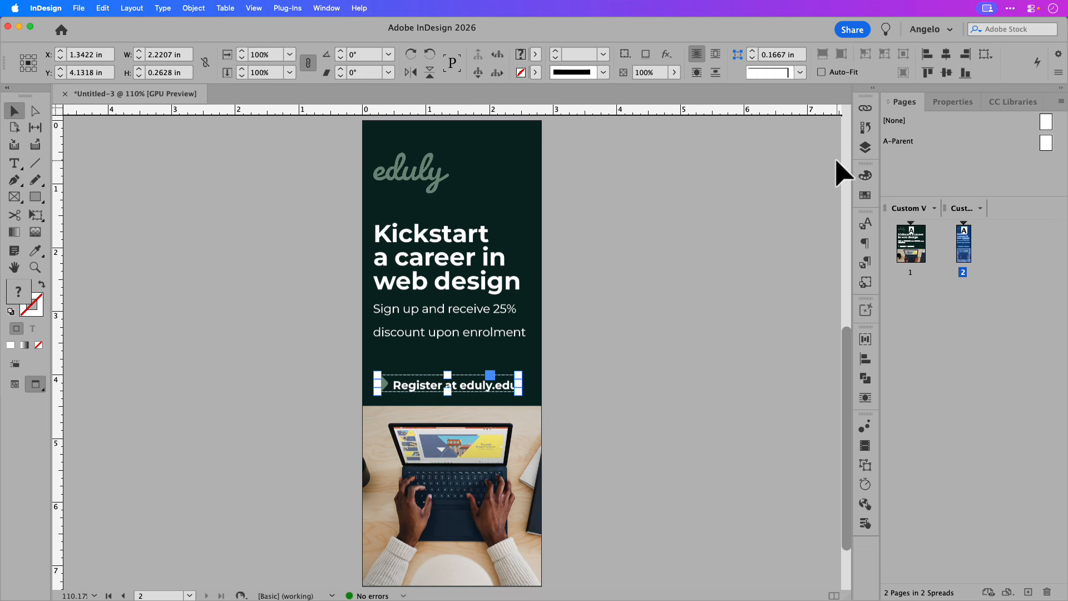
Step: Move the grouped arrow and register line up by 0.125 in
key("Up")
key("Up")
key("Up")
key("Up")
key("Up")
key("Up")
key("Up")
key("Up")
key("Up")
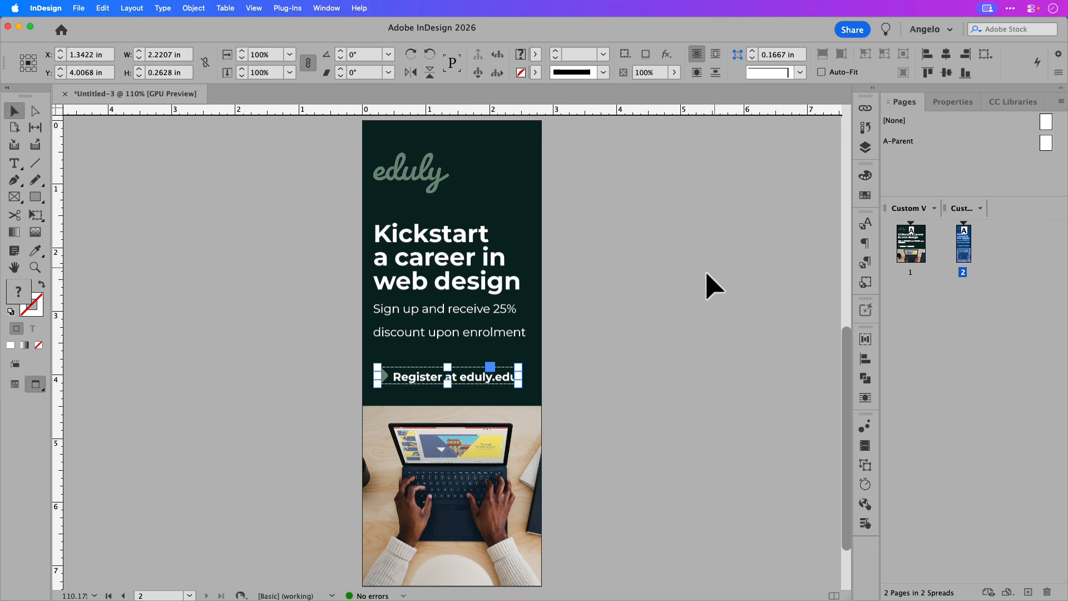
left_click(612, 317)
Step: Extend the headline text frame downward to about 2.47 in high and delete the empty line at the end of its text
left_click(488, 318)
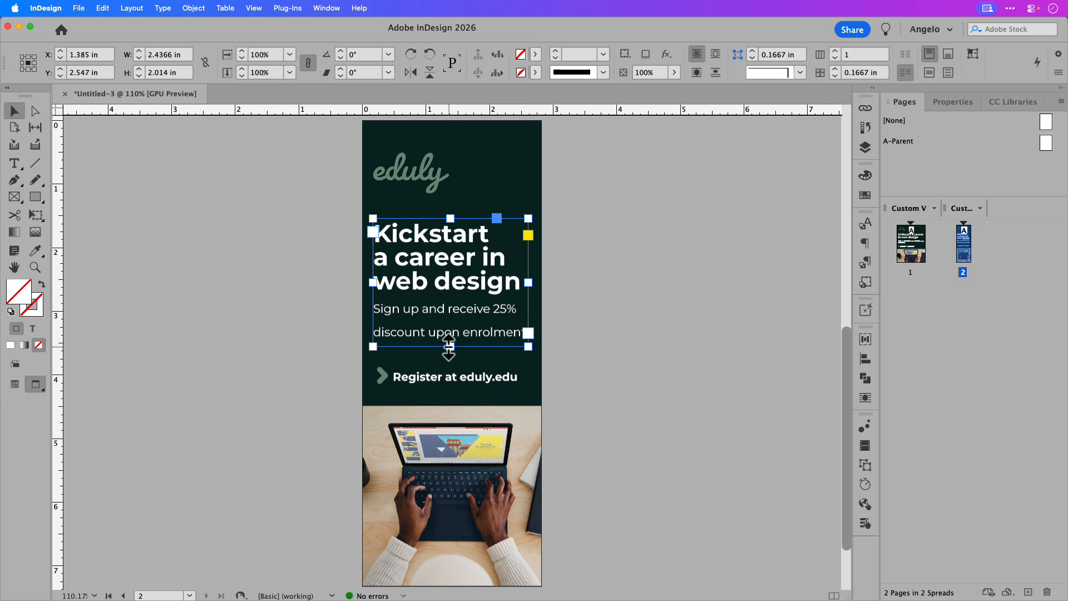
left_click_drag(451, 346, 451, 376)
double_click(426, 360)
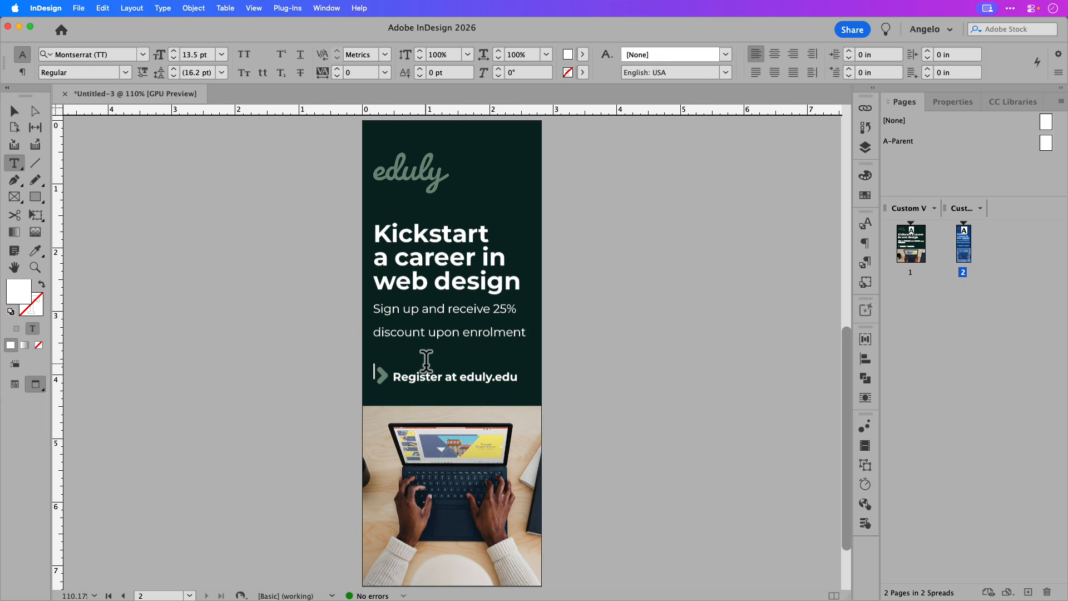
key("BackSpace")
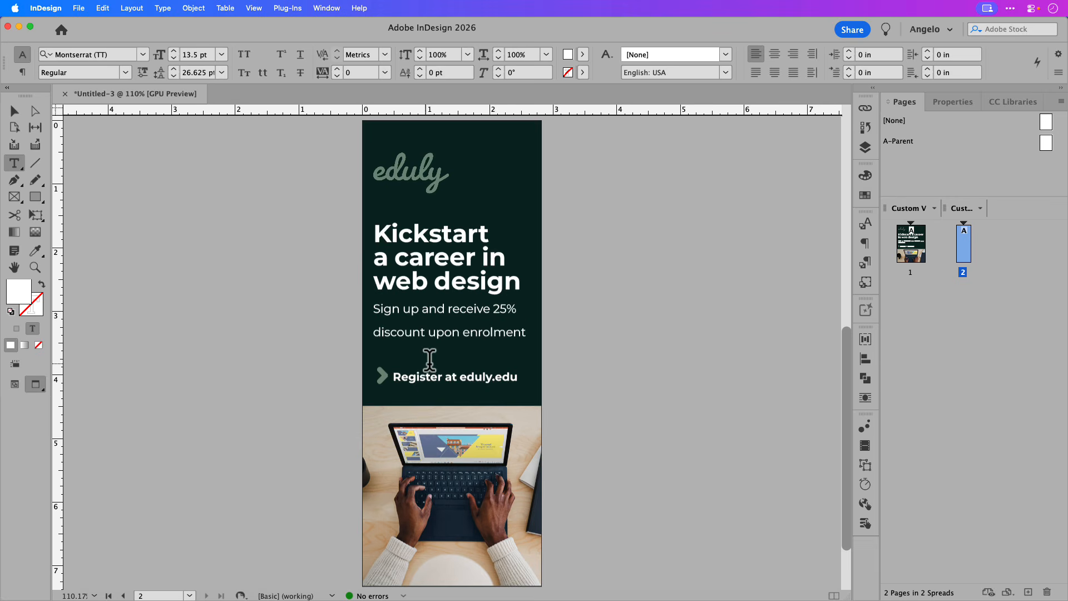
Step: Set the leading of the "Sign up and receive 25% discount upon enrolment" lines to 14 pt
left_click_drag(527, 332, 372, 310)
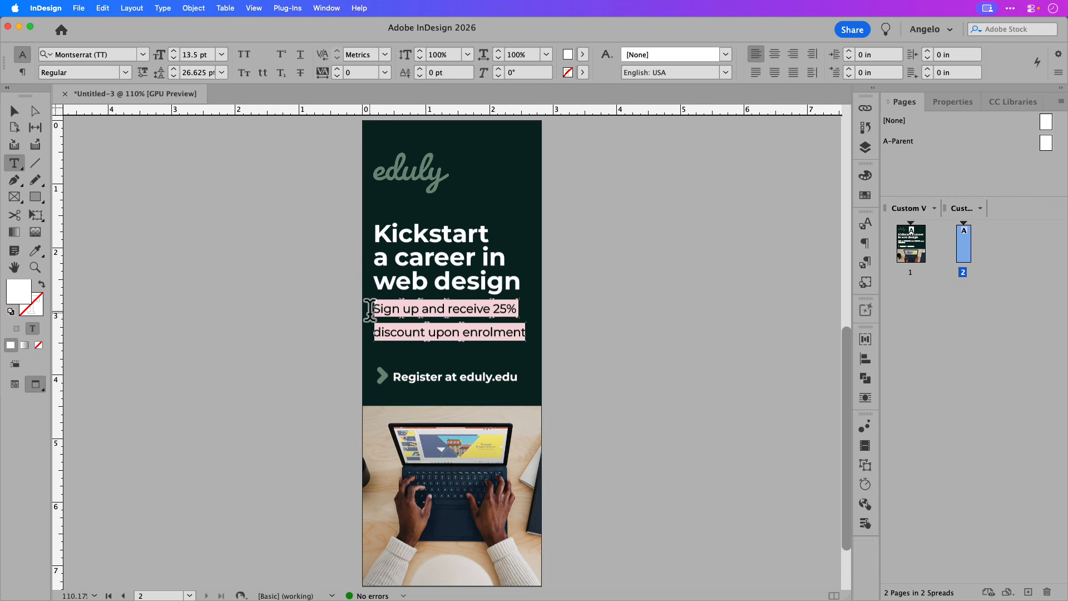
left_click(222, 73)
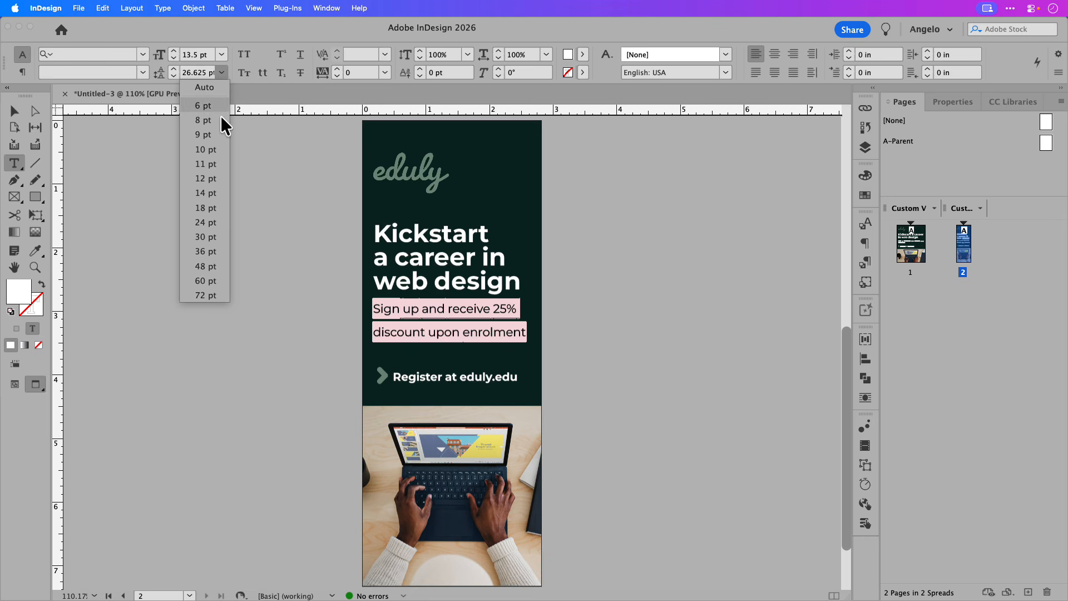
left_click(221, 194)
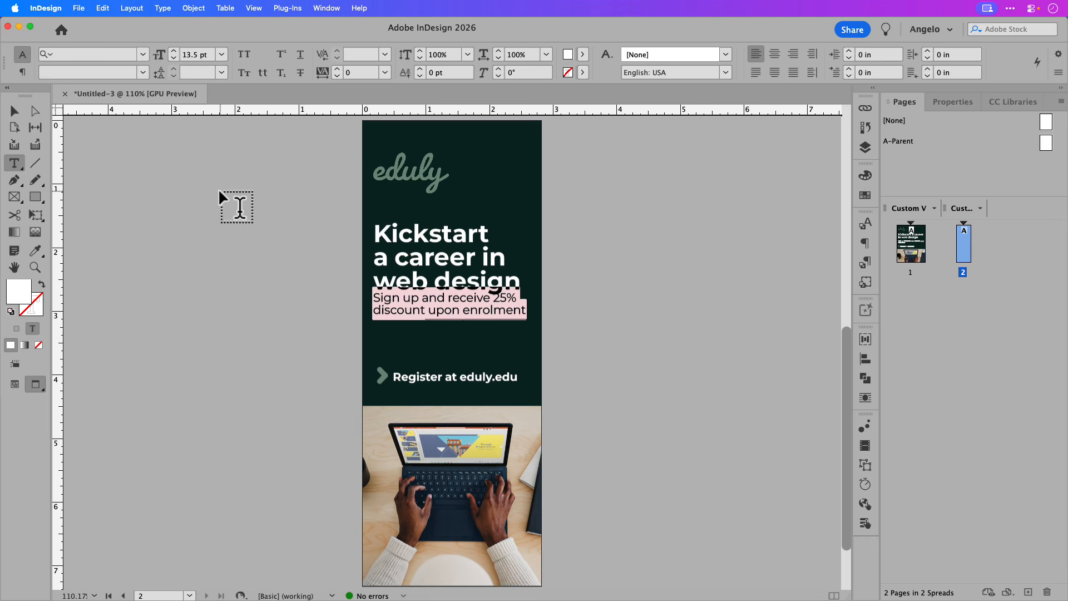
Step: Insert a blank line between the headline and the "Sign up and receive 25%" text
left_click(376, 294)
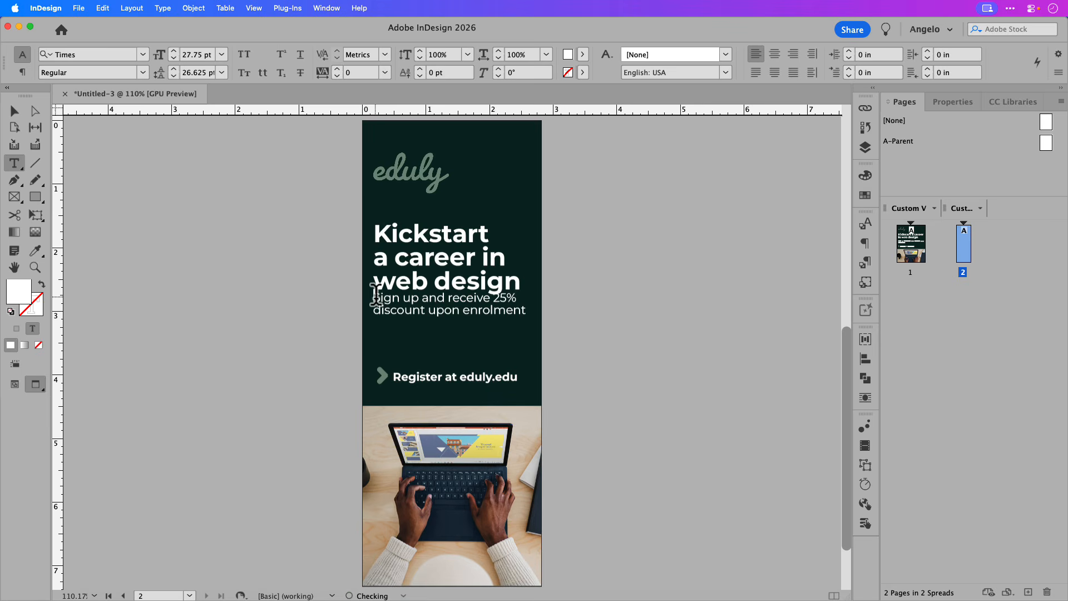
key("Return")
key("BackSpace")
key("Return")
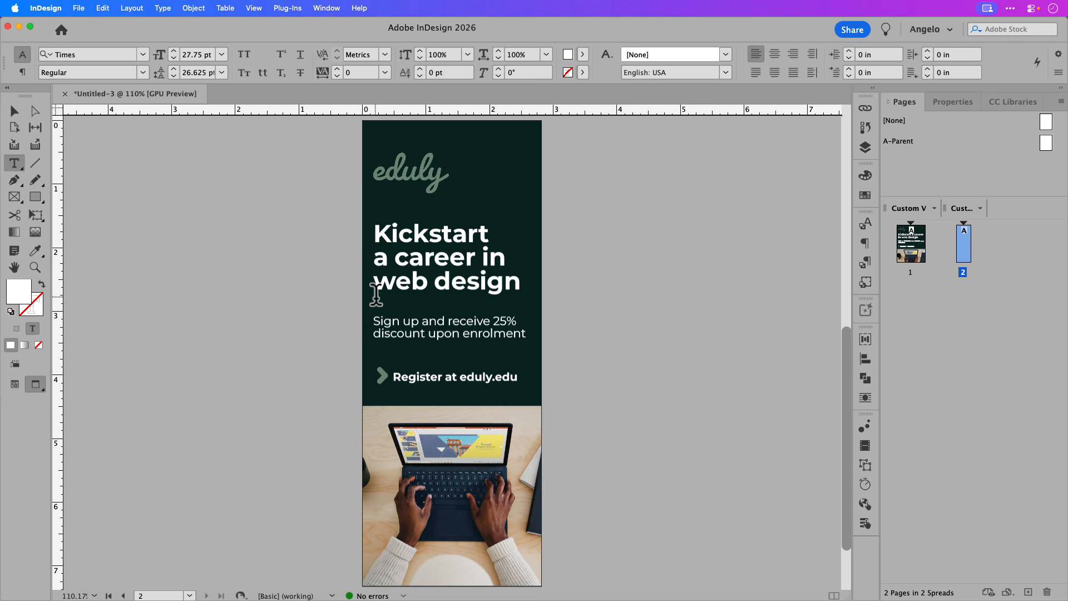
Step: Fit the headline text frame to its content and move it up by about 0.21 in
left_click(17, 113)
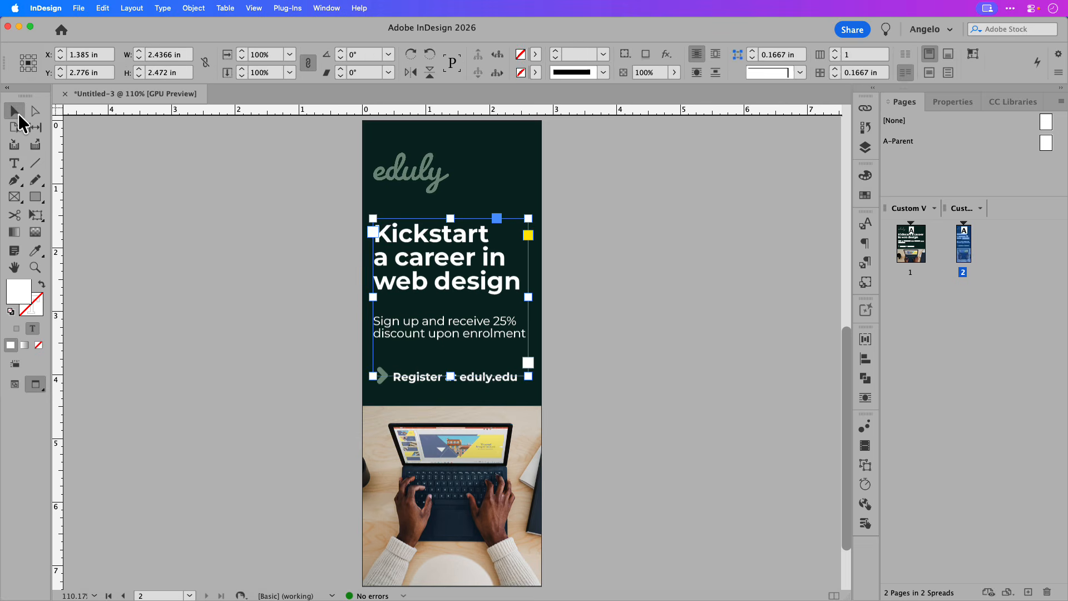
double_click(449, 376)
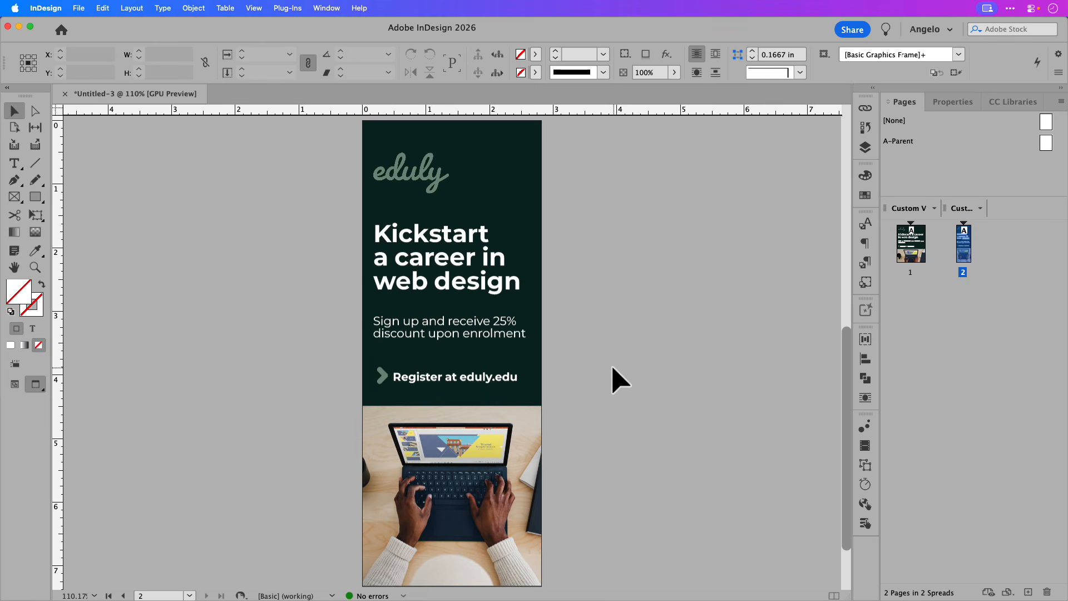
left_click(520, 337)
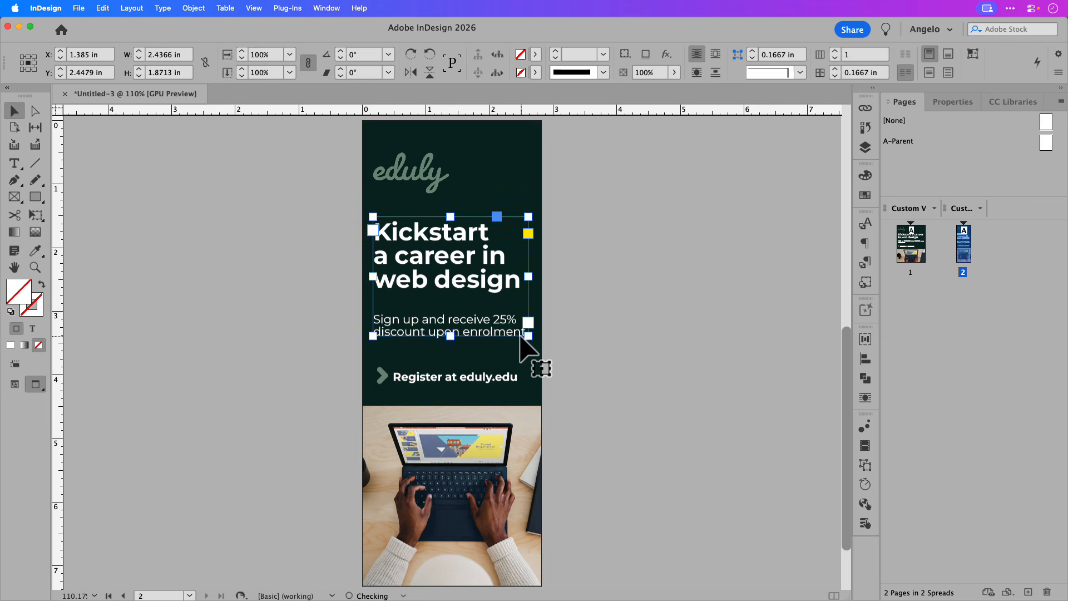
key("Up")
key("Up")
key("Up")
key("Up")
key("Up")
key("Up")
key("Up")
key("Up")
key("Up")
key("Up")
key("Up")
key("Up")
key("Up")
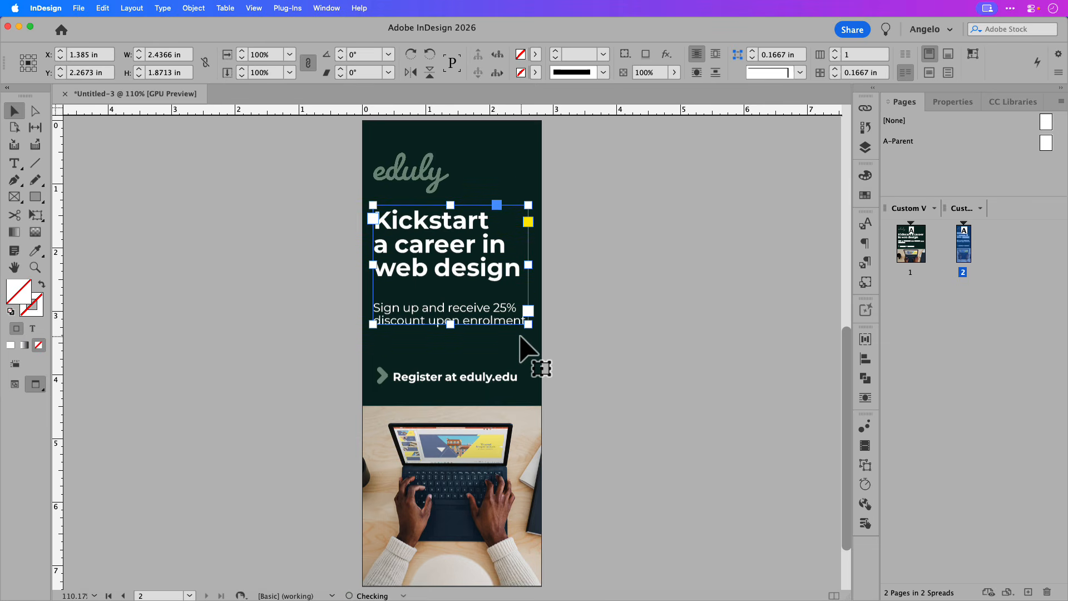
Step: Move the grouped register line and the eduly logo up slightly to even out the vertical spacing on page 2
left_click(472, 378)
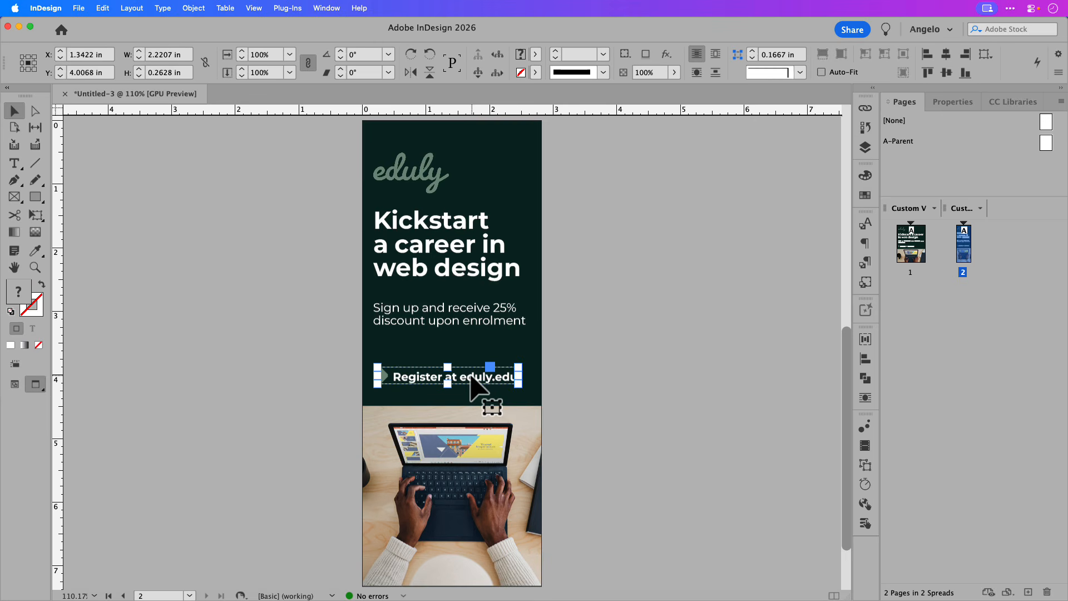
left_click_drag(472, 378, 474, 368)
left_click(572, 376)
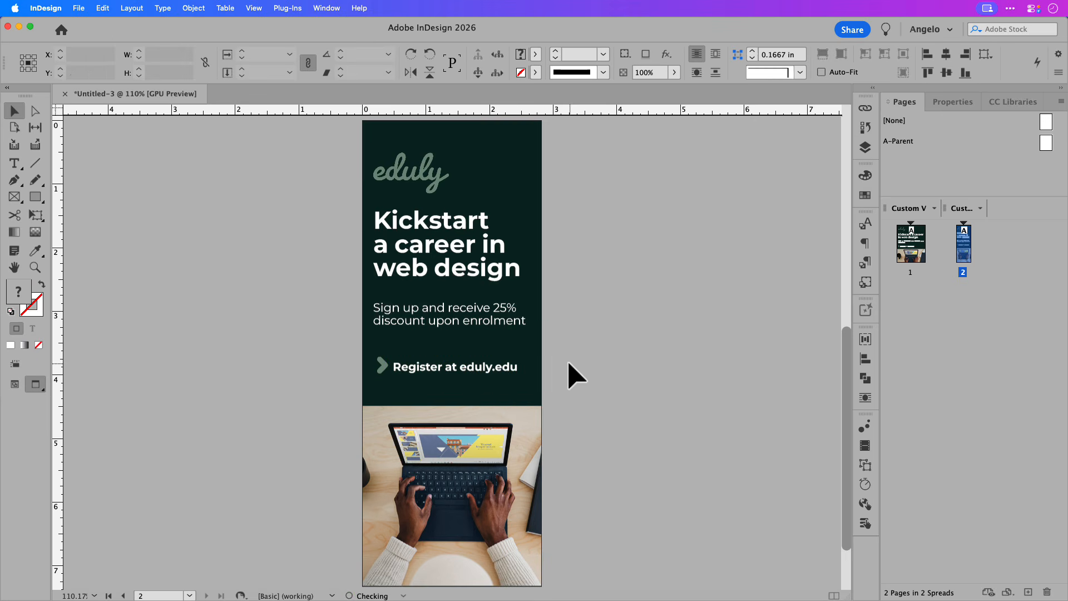
left_click(420, 179)
left_click_drag(432, 176, 433, 169)
left_click(579, 239)
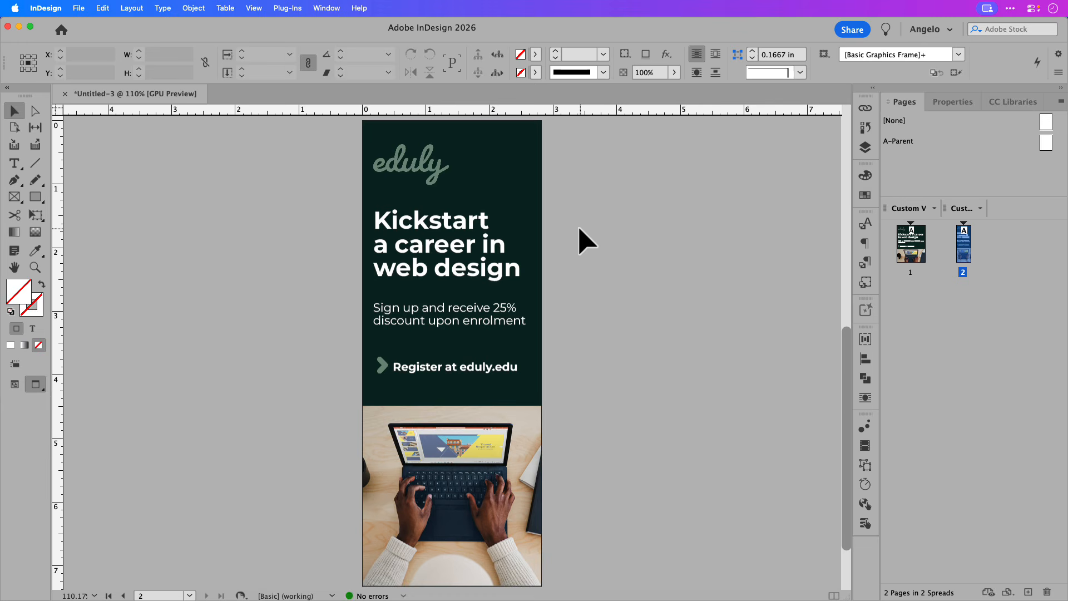
Step: Review the finished layouts of page 1 and page 2
double_click(912, 253)
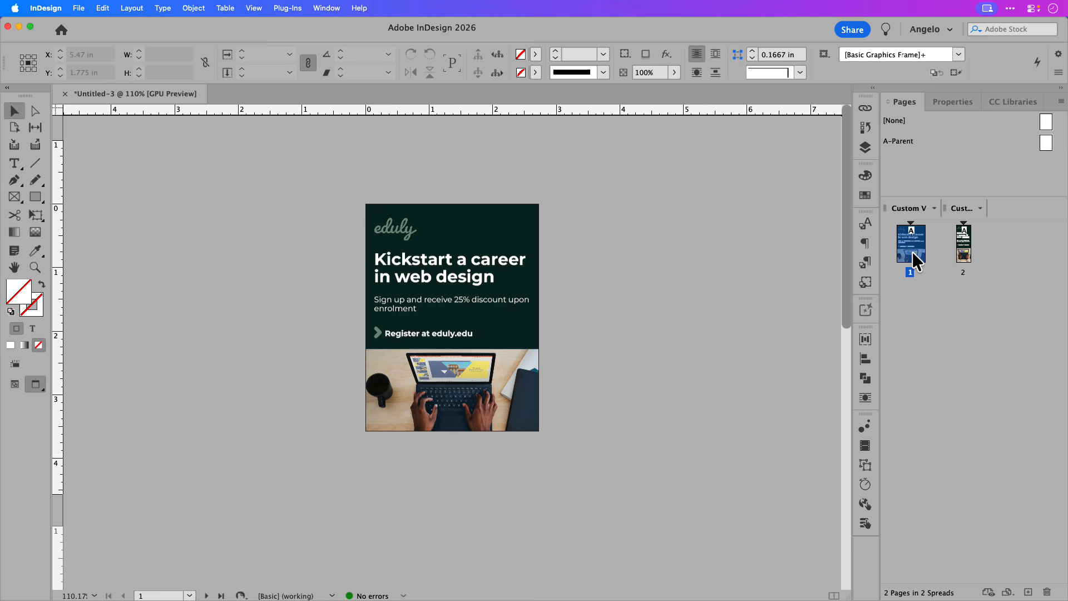
double_click(964, 251)
key("space")
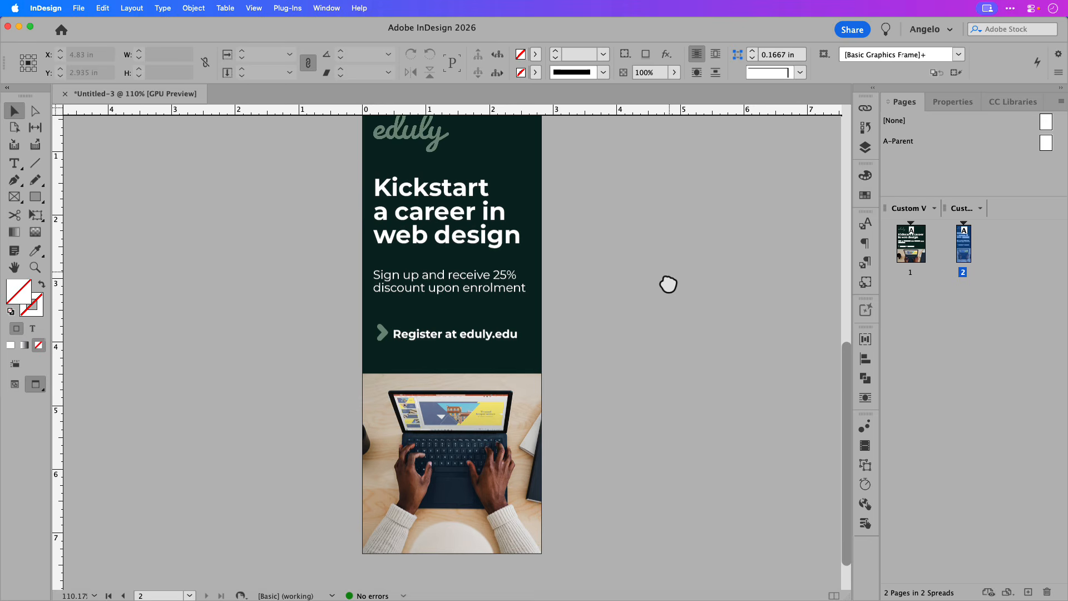
left_click_drag(668, 283, 666, 312)
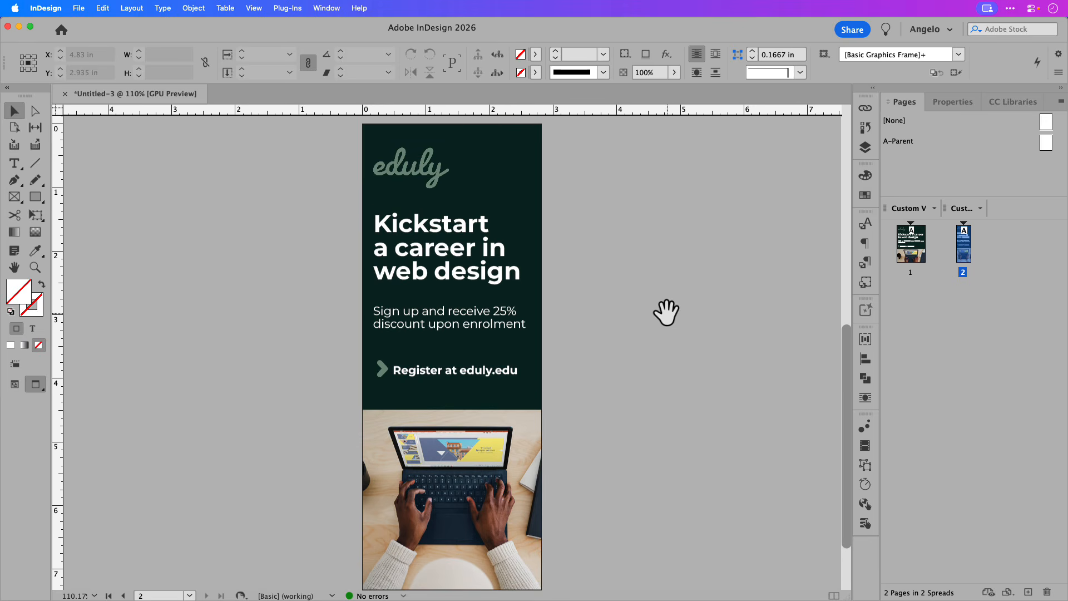